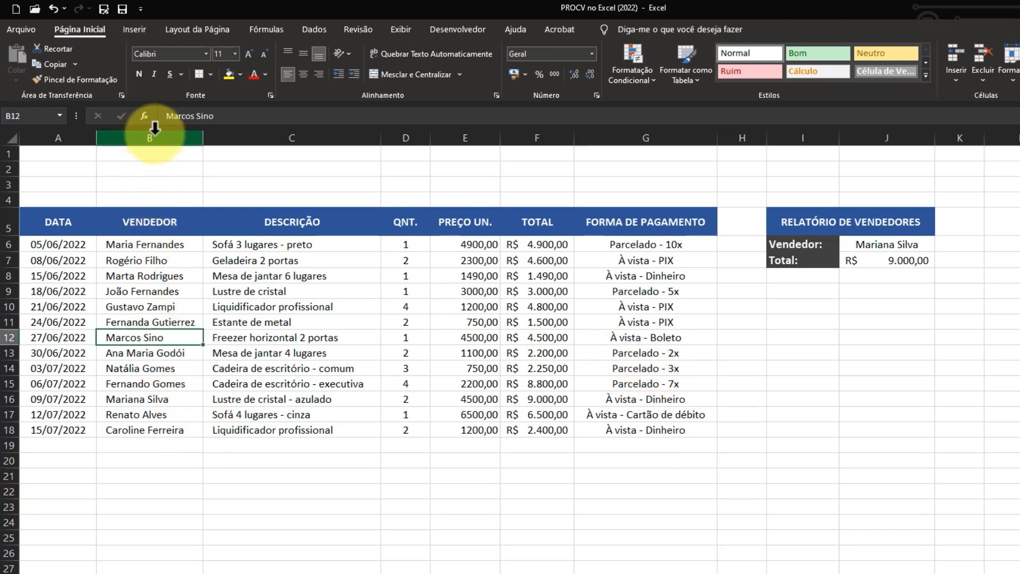
Step: Choose the seller from row 14 of the table in the report's Vendedor cell J6 and inspect the Total formula in J7
click(552, 136)
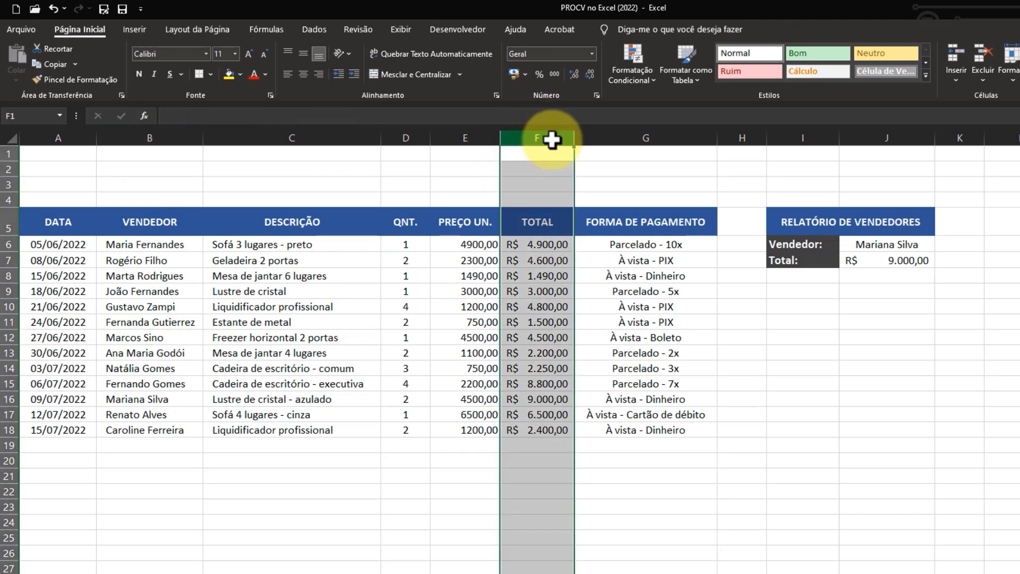
click(810, 383)
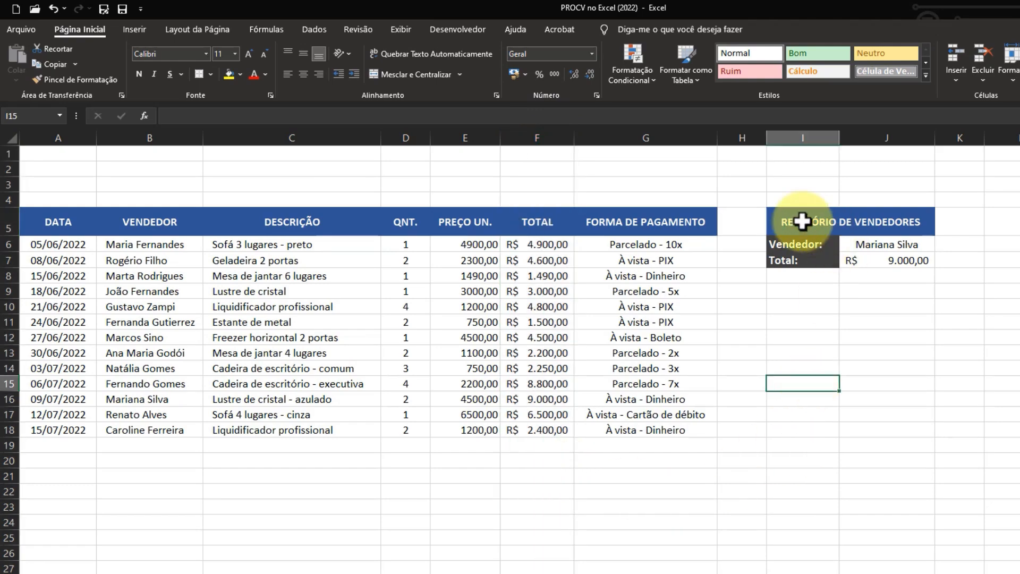
click(913, 245)
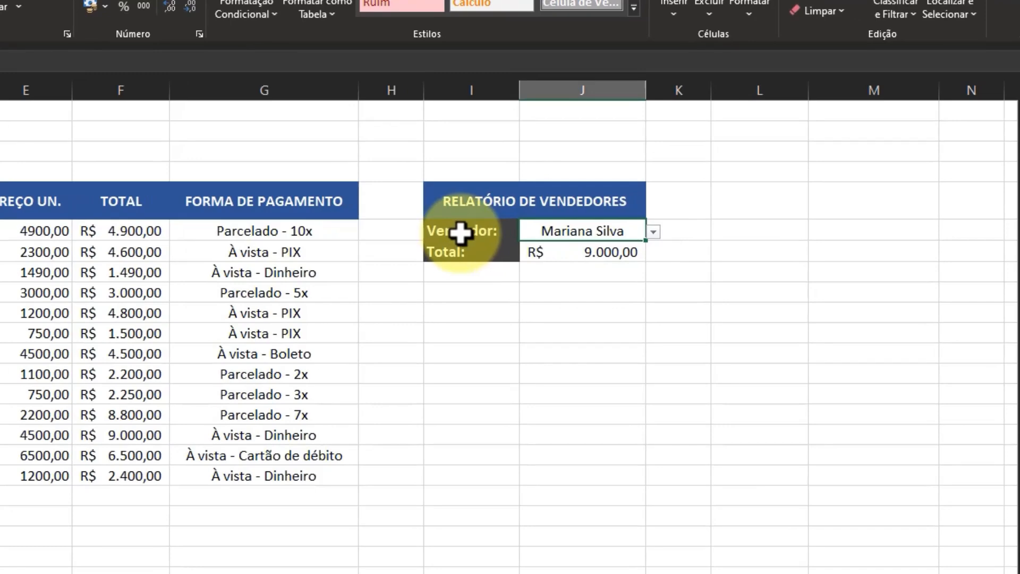
click(653, 232)
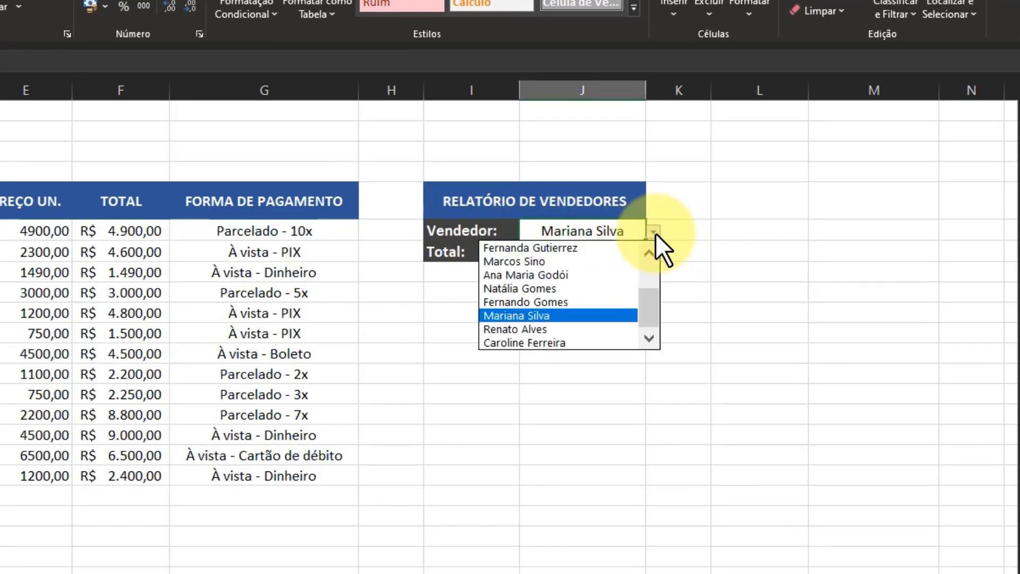
click(572, 288)
click(622, 255)
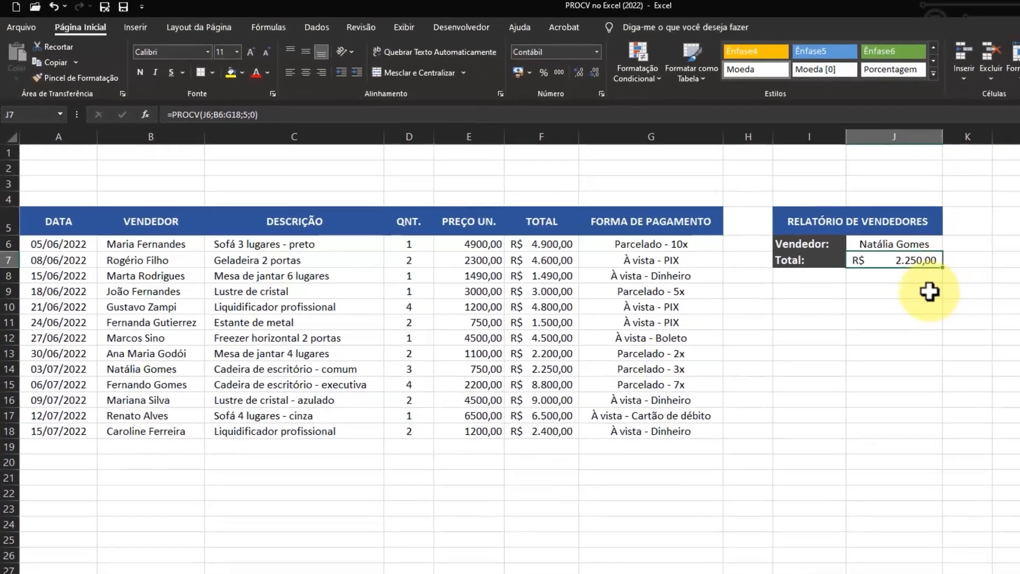
Step: Review the report cells J6 and J7, and the DESCRIÇÃO and FORMA DE PAGAMENTO data in rows 6 to 18
click(917, 276)
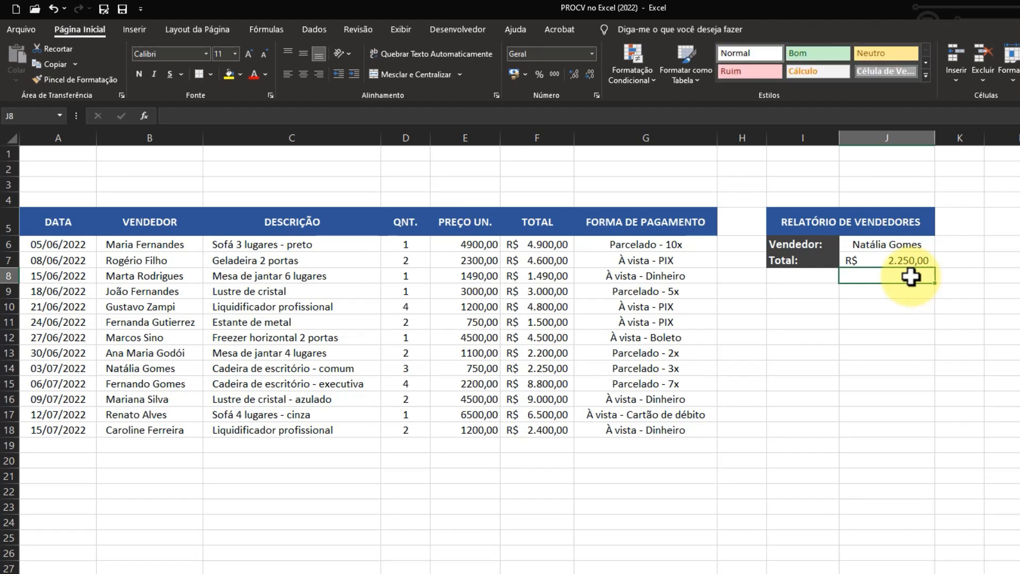
click(883, 246)
click(914, 265)
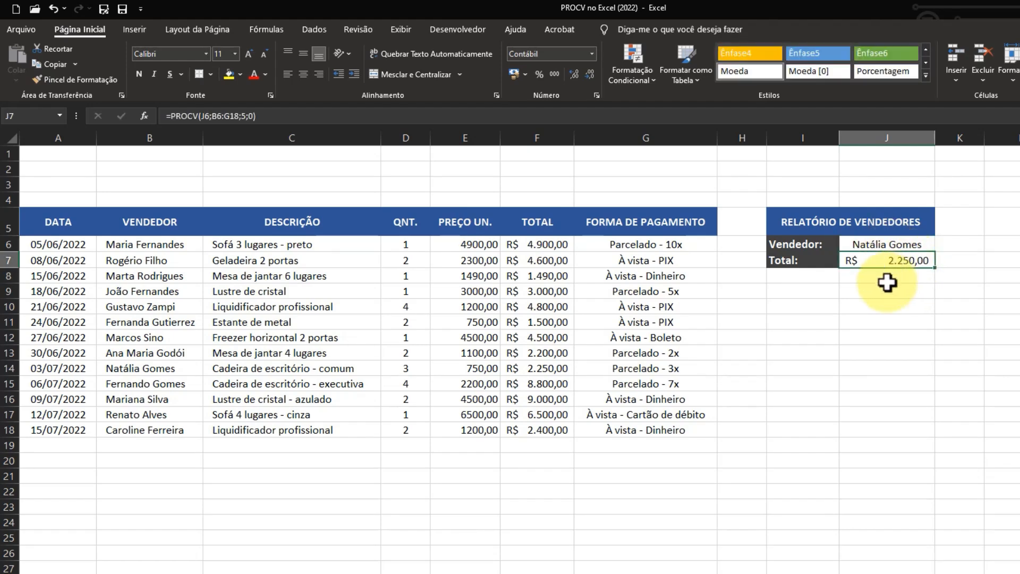
drag(282, 244, 280, 431)
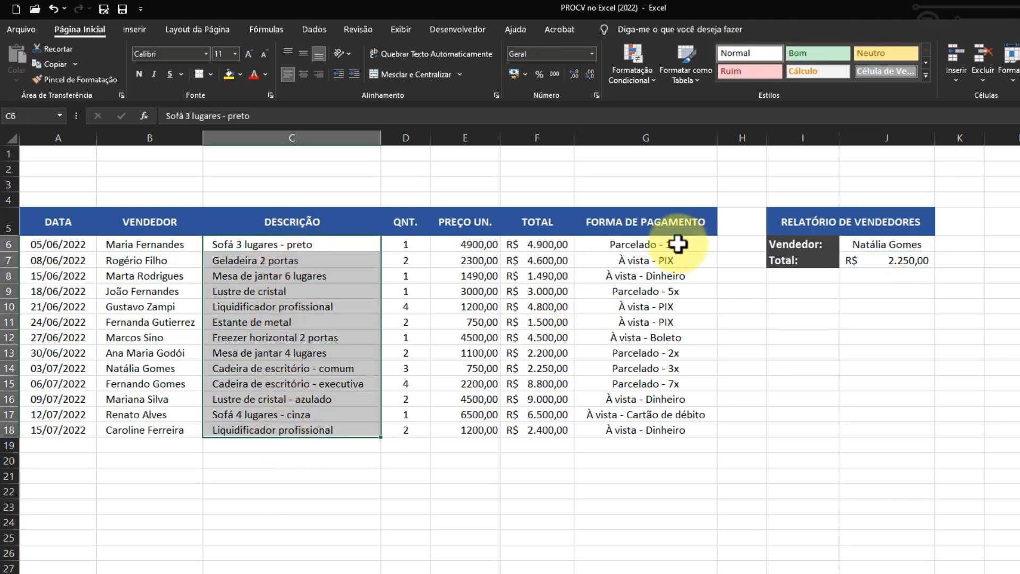
drag(675, 243, 664, 432)
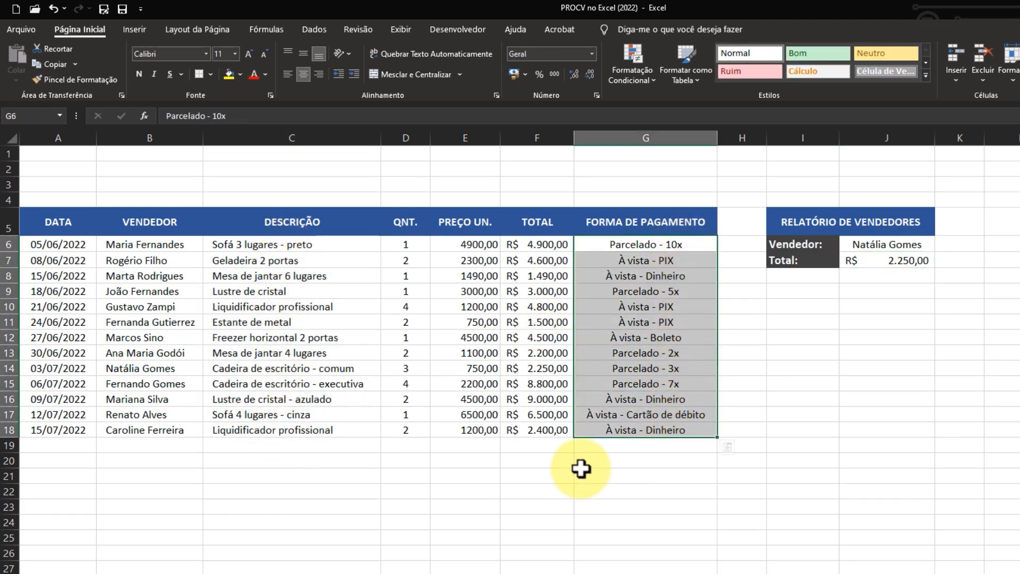
click(652, 478)
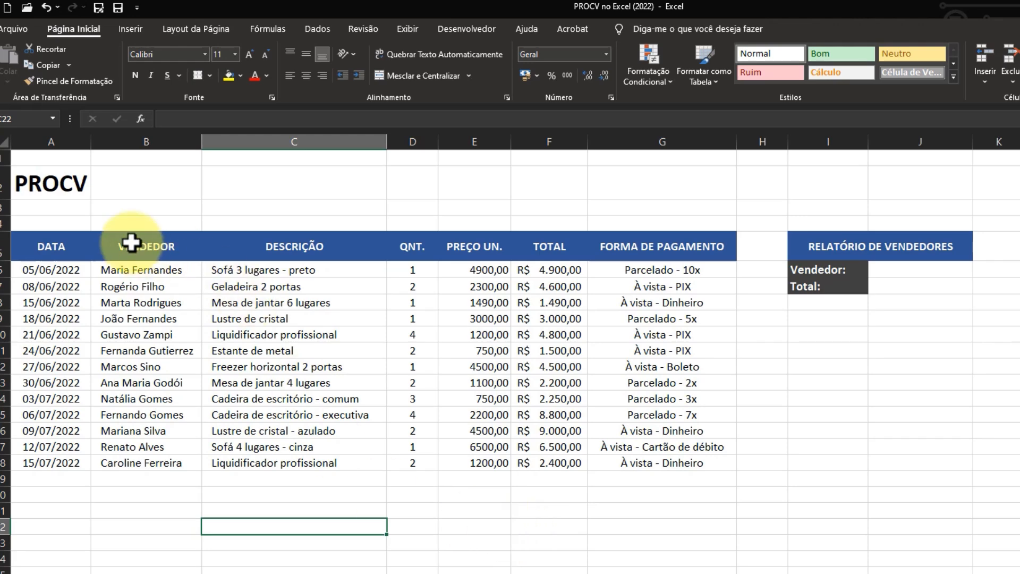
Step: Examine the VENDEDOR and TOTAL columns of the sales table and the empty report cells J6 and J7
drag(134, 239, 124, 454)
drag(531, 240, 540, 483)
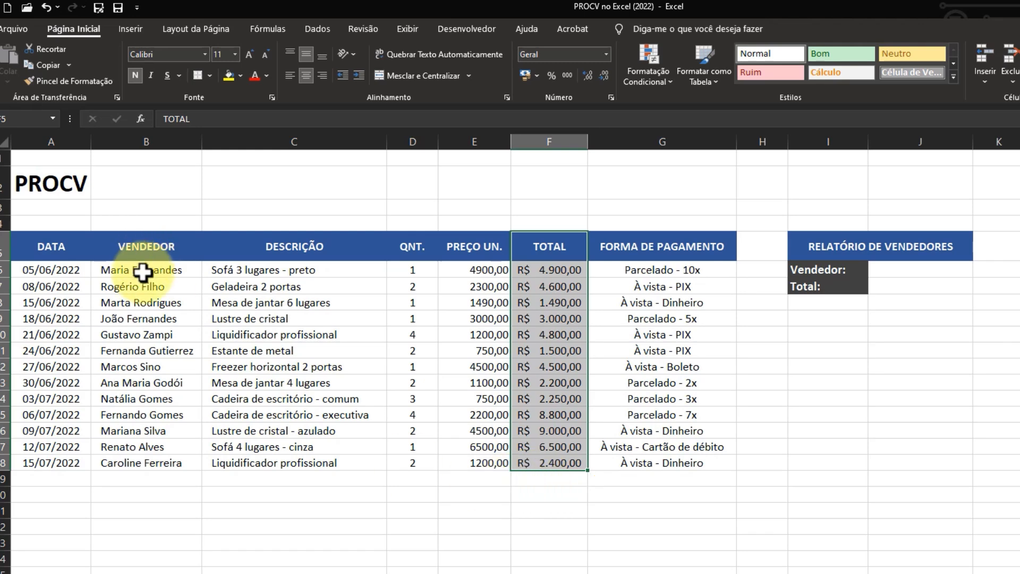
drag(144, 269, 151, 521)
click(561, 523)
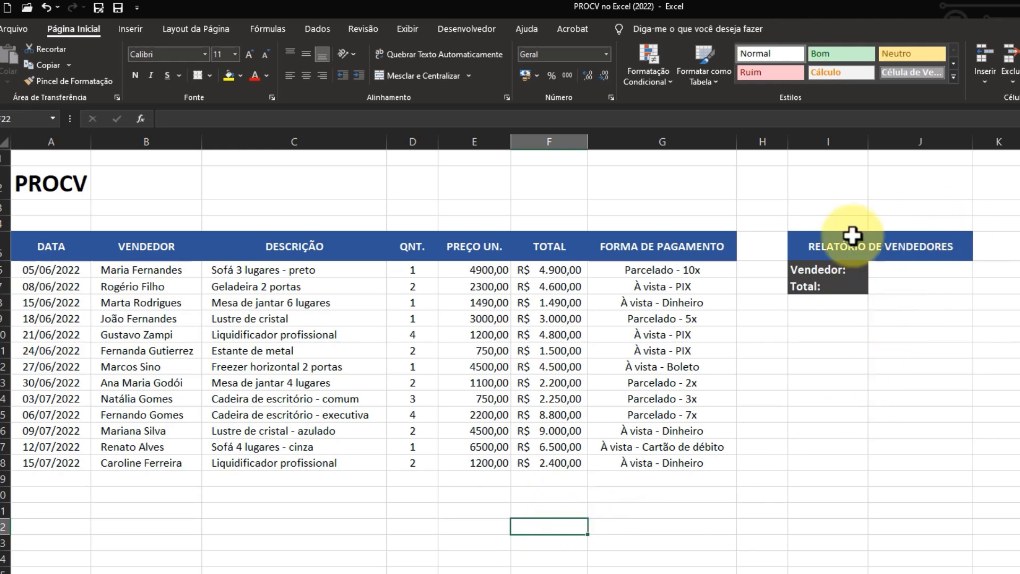
click(926, 269)
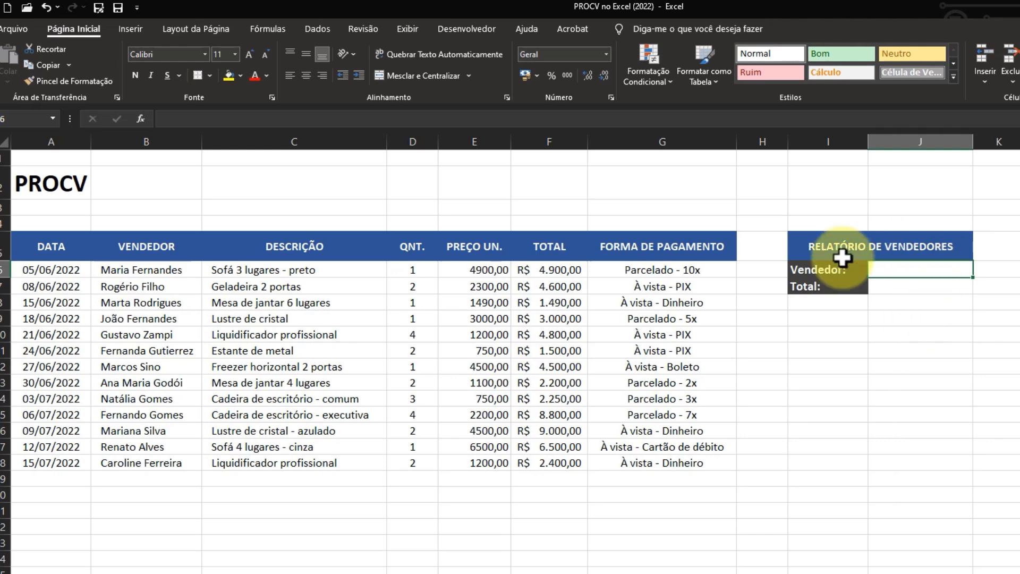
click(926, 291)
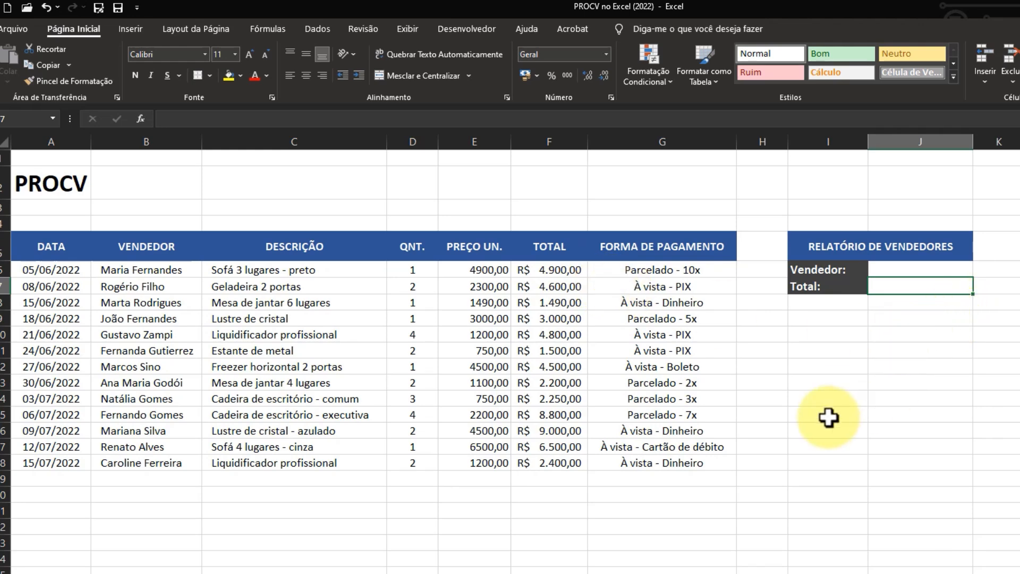
click(927, 267)
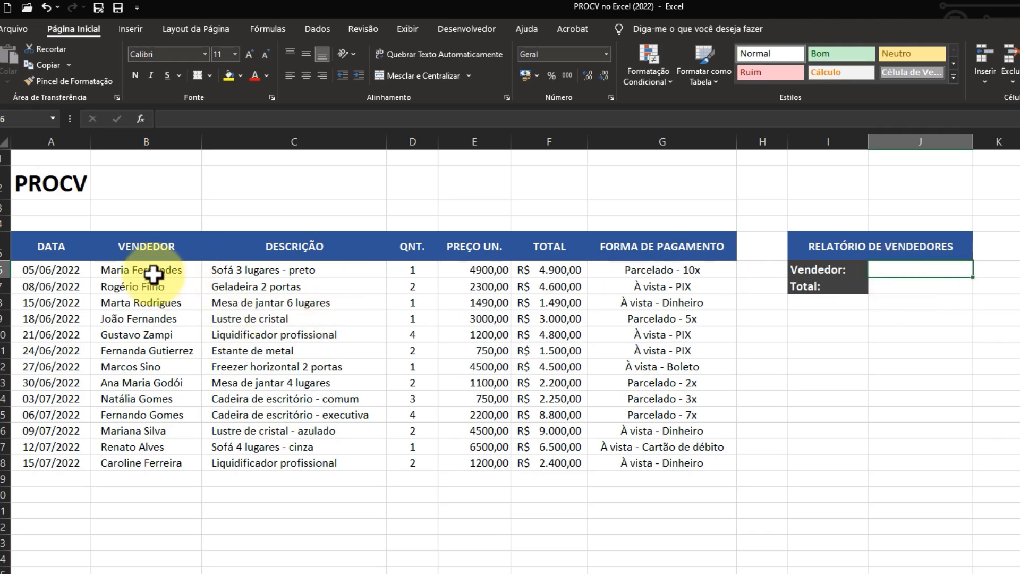
drag(149, 269, 155, 462)
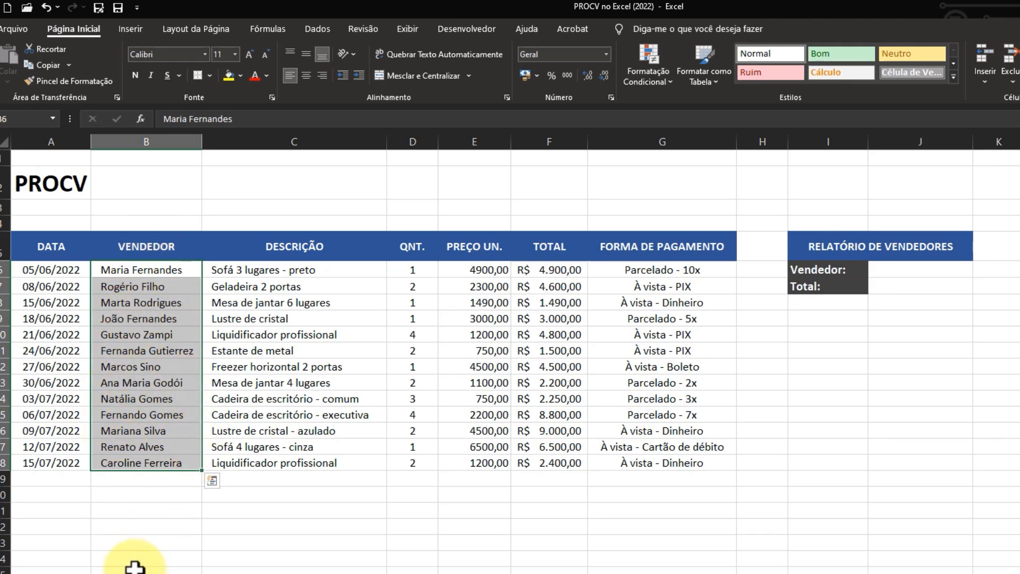
click(922, 274)
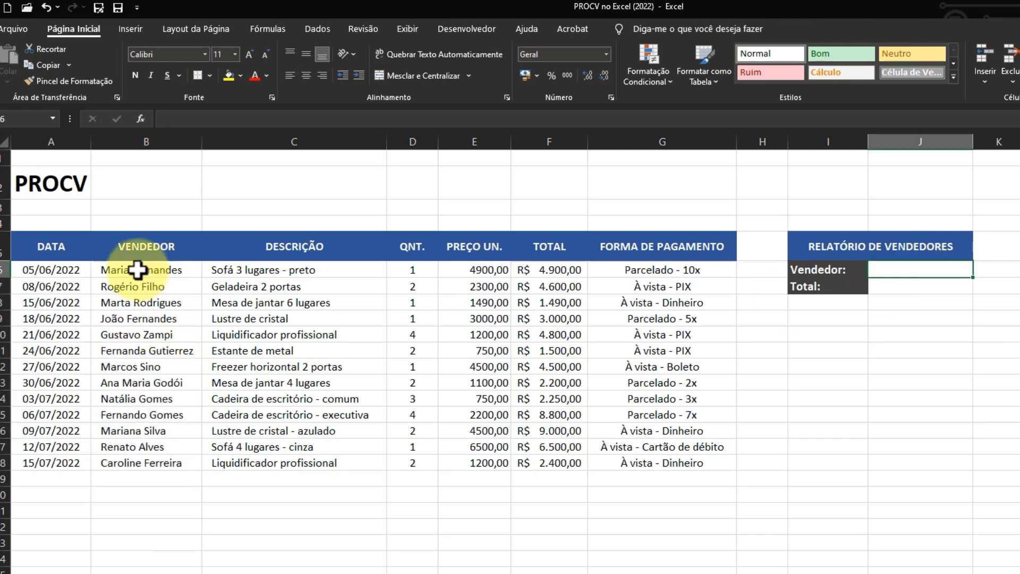
drag(141, 270, 146, 466)
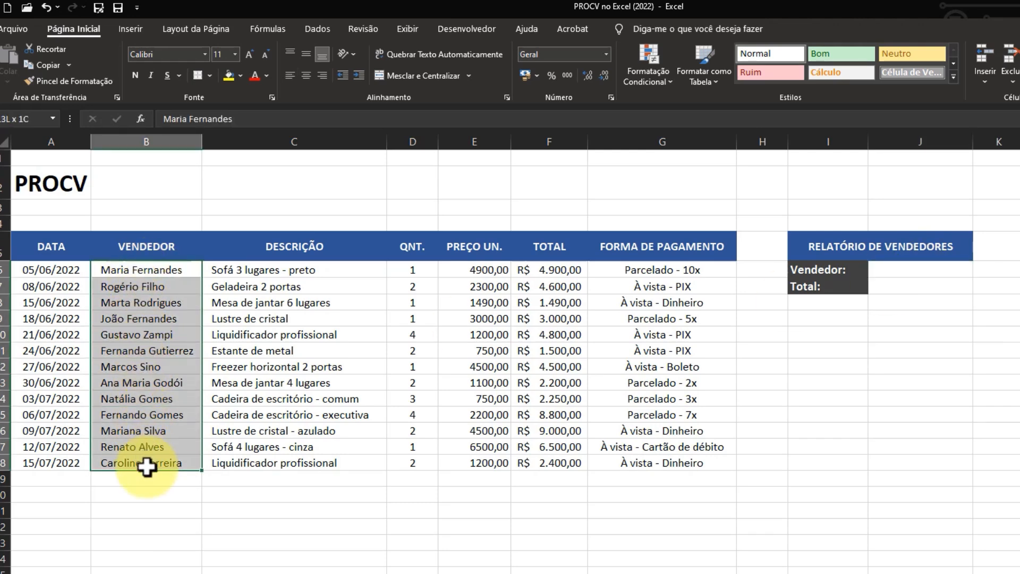
drag(147, 467, 146, 466)
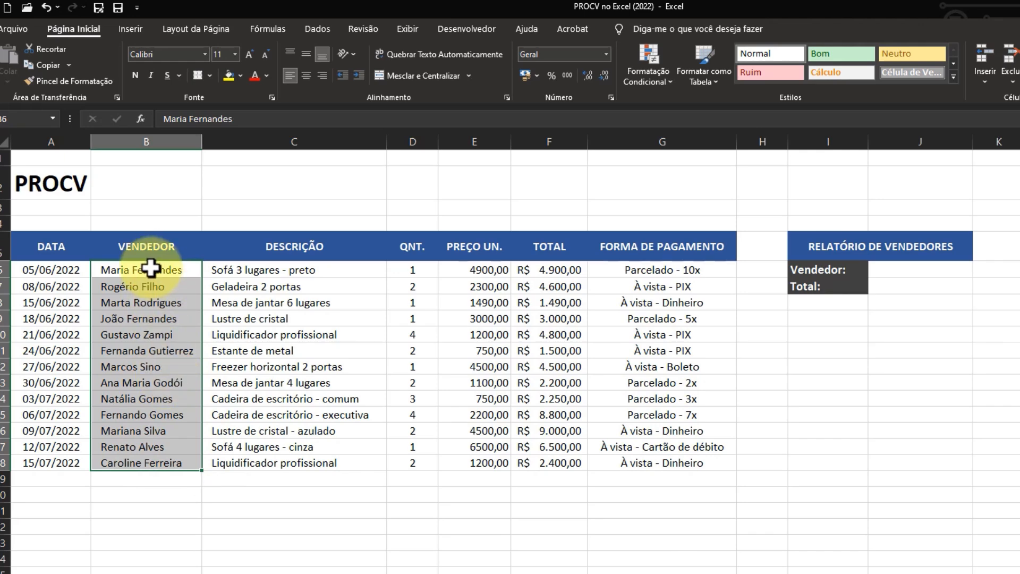
drag(150, 269, 159, 465)
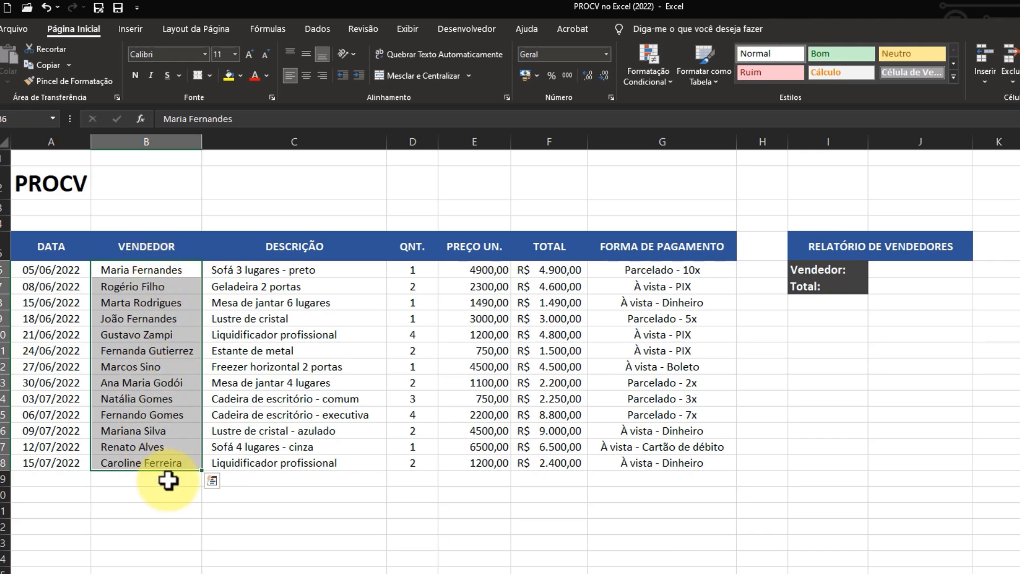
click(168, 480)
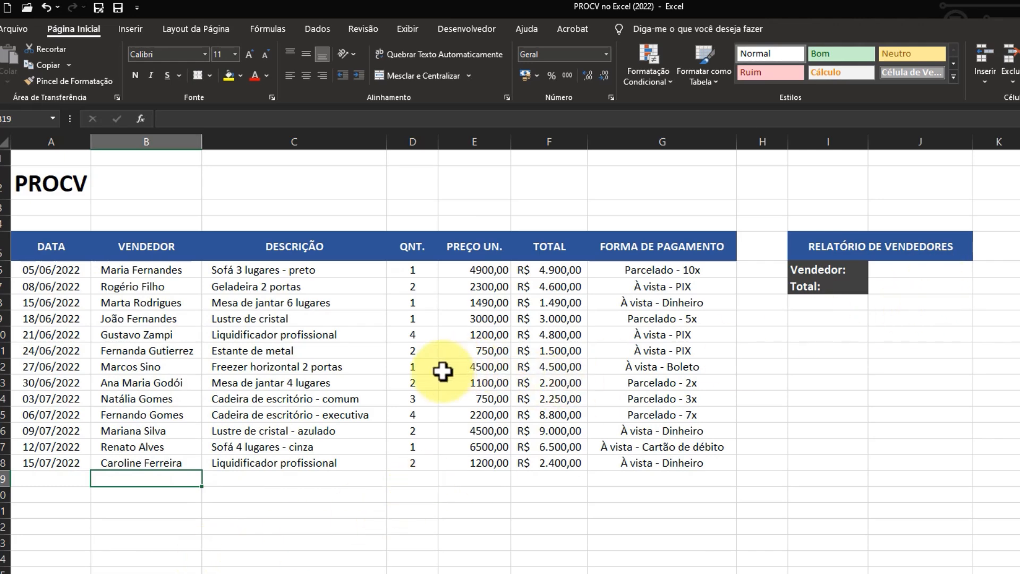
Step: Copy the VENDEDOR column with its header, B5:B18, to cell L5 and autofit the width of column L
drag(145, 244, 141, 458)
key(ctrl+c)
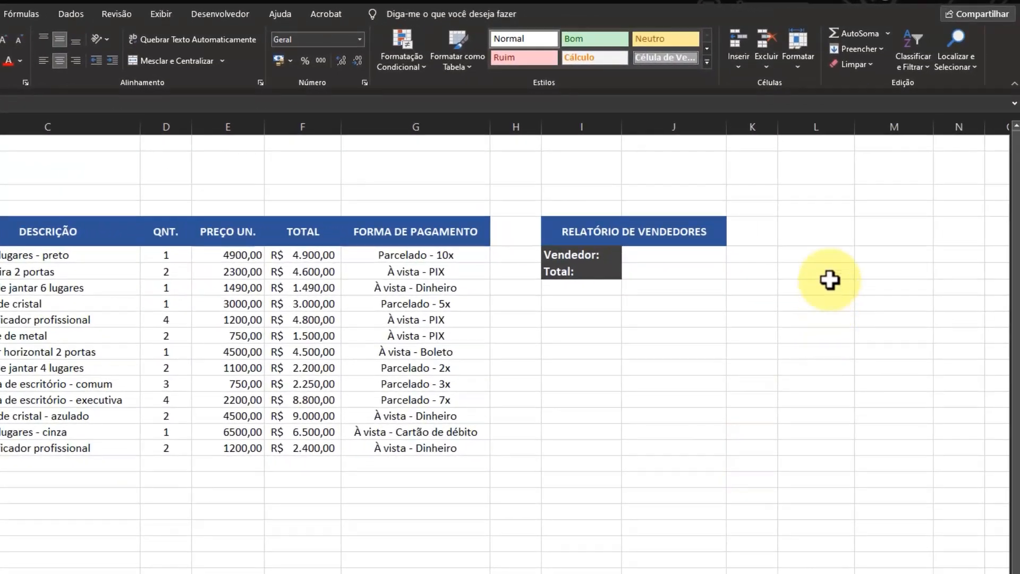
click(816, 234)
key(ctrl+v)
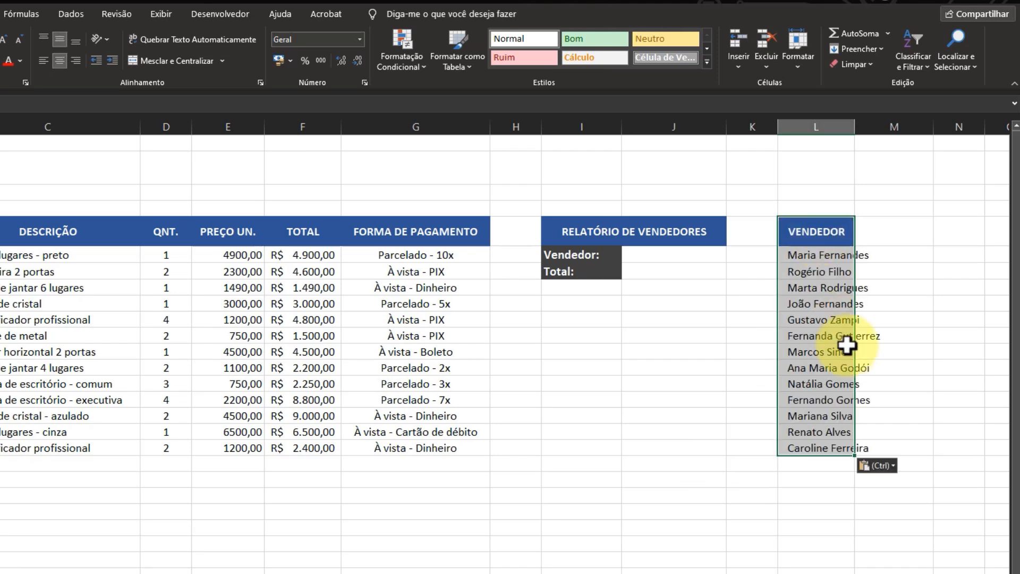
double_click(854, 126)
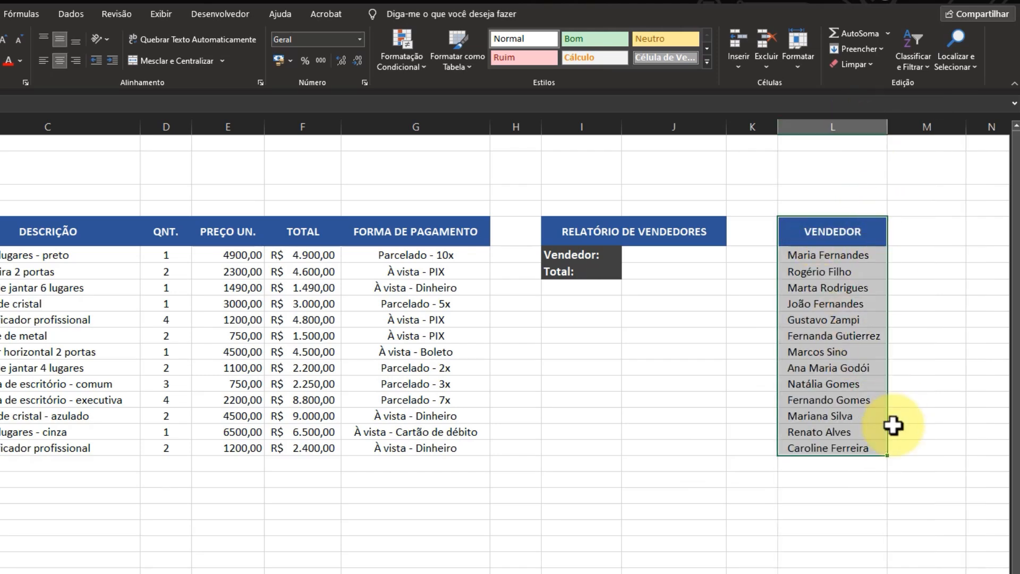
click(842, 513)
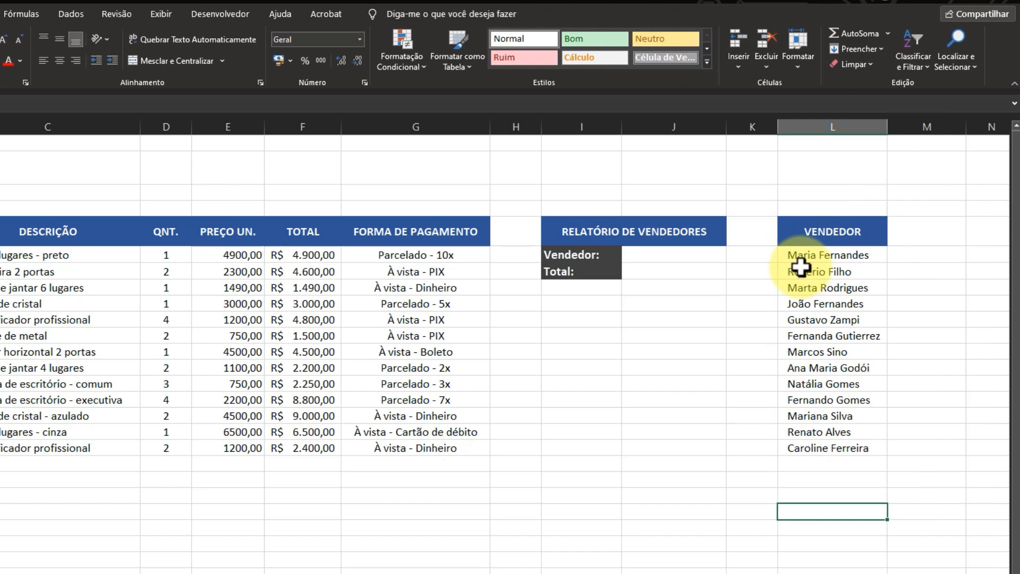
drag(807, 255, 827, 446)
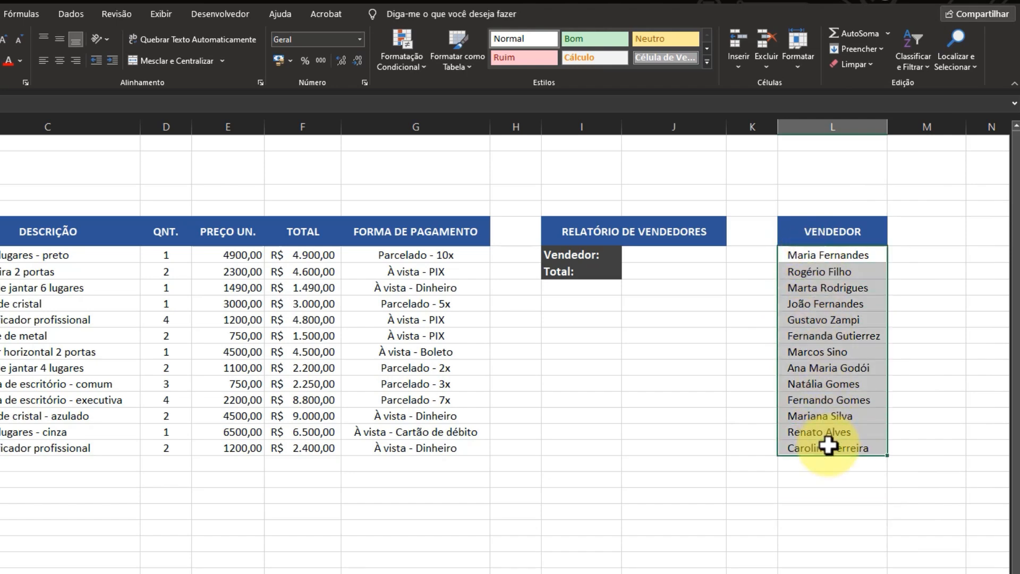
click(837, 481)
Step: Add data validation to cell J6 that allows a Lista with =$L$6:$L$18 as its source
click(665, 255)
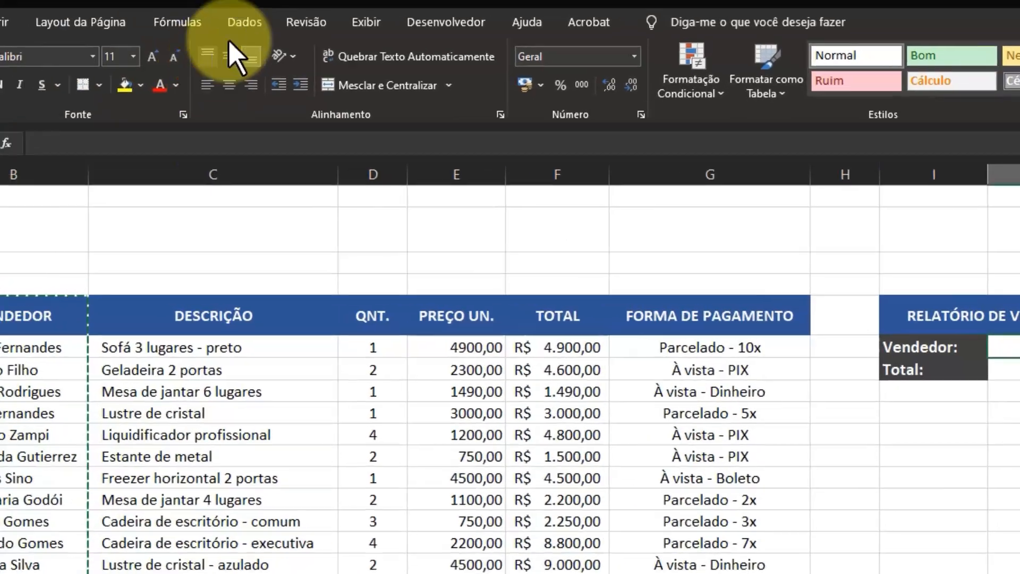
click(243, 22)
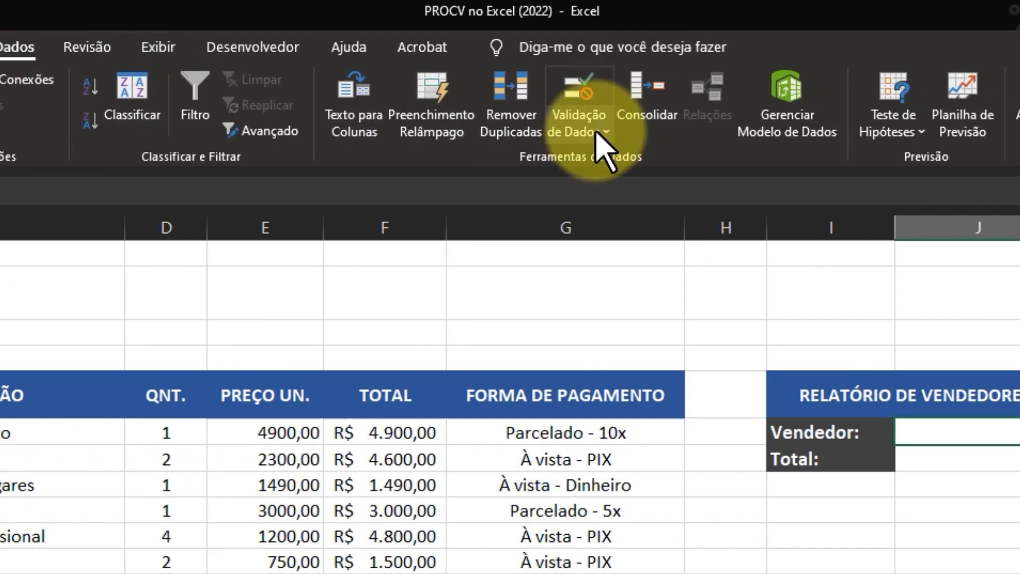
click(603, 137)
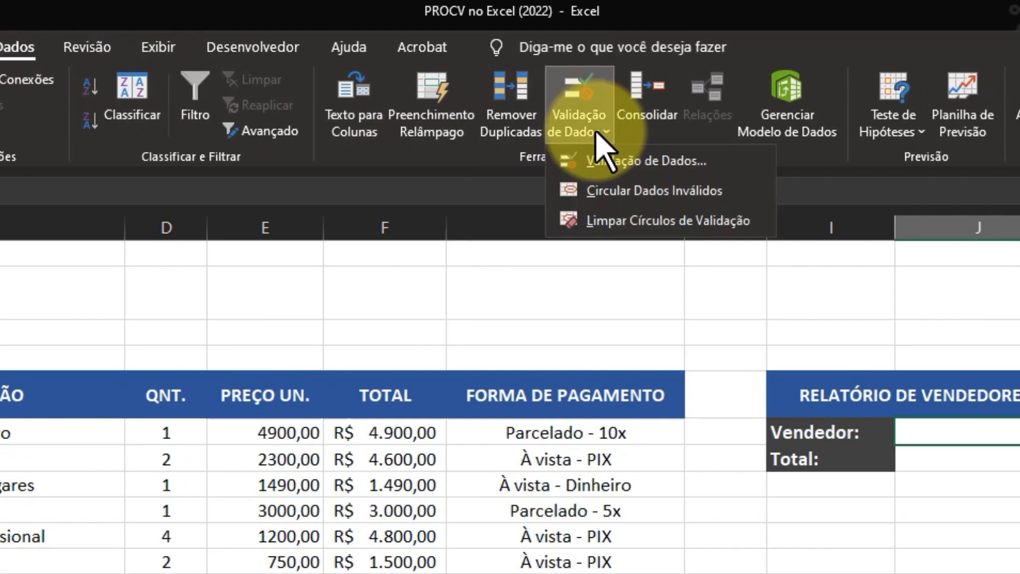
click(656, 161)
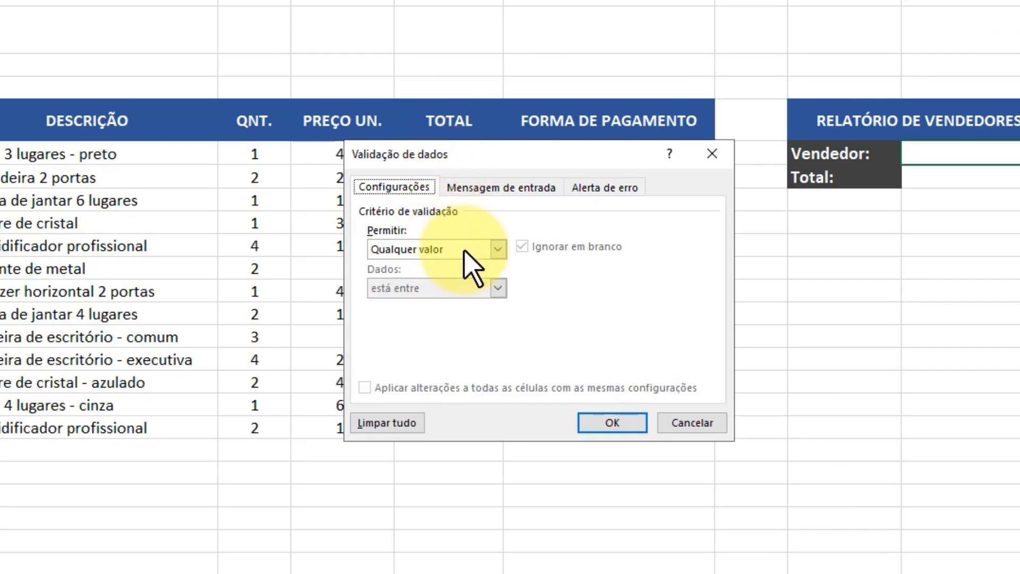
click(498, 249)
click(442, 304)
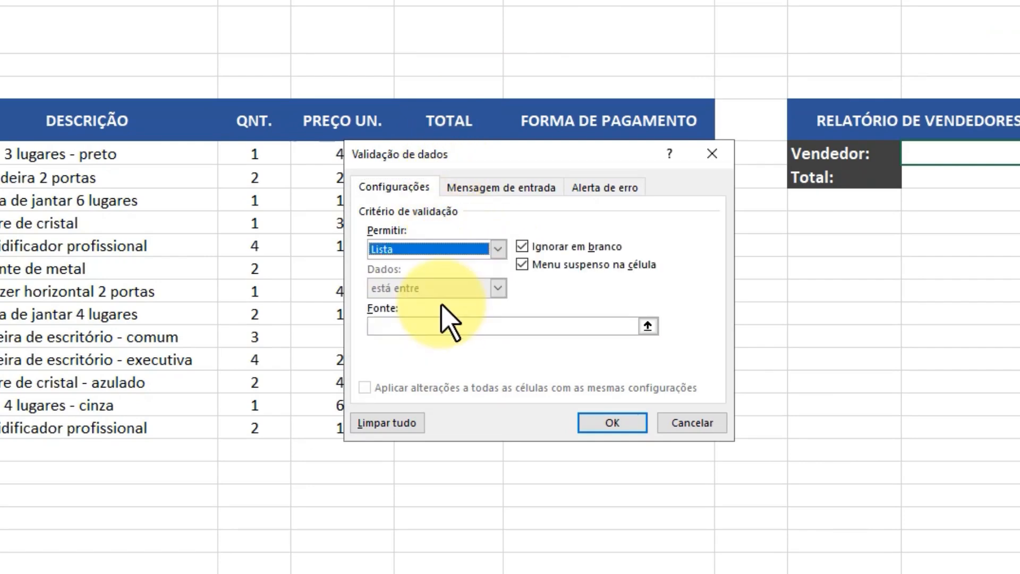
click(430, 326)
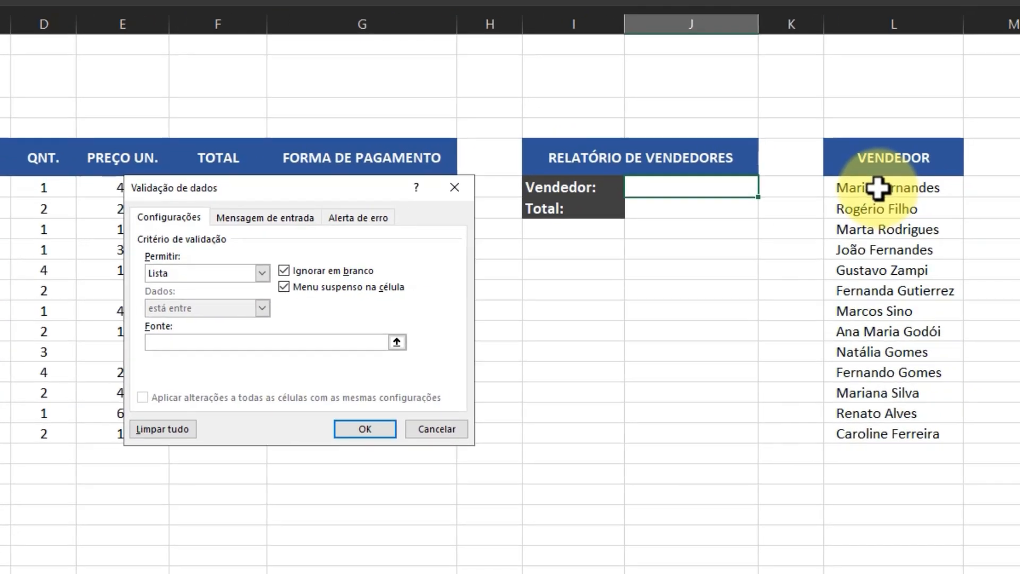
drag(877, 188, 847, 437)
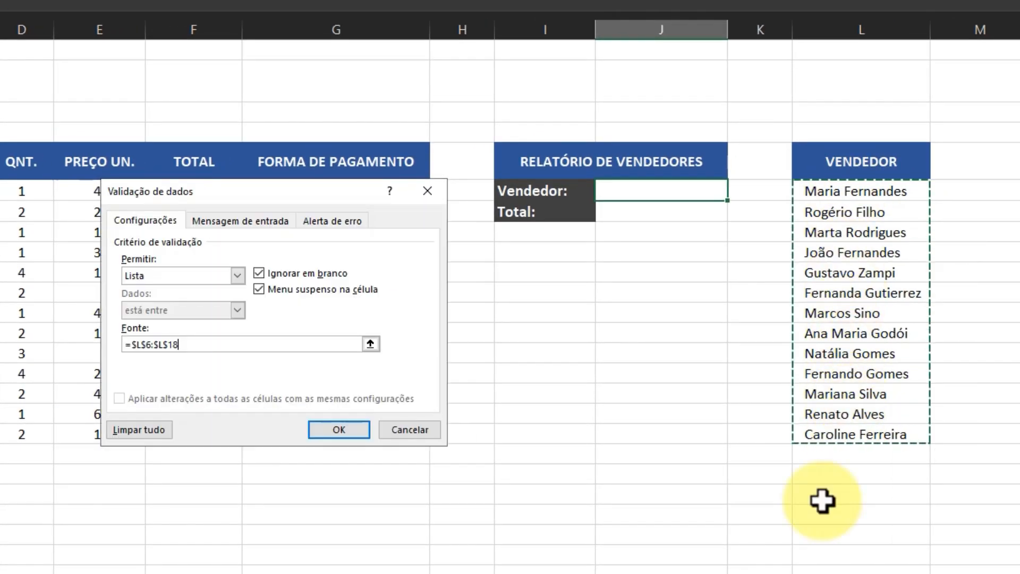
click(337, 433)
Step: Check the seller drop-down list in cell J6 without choosing an entry, and select the Total cell J7
click(733, 190)
drag(734, 219, 735, 180)
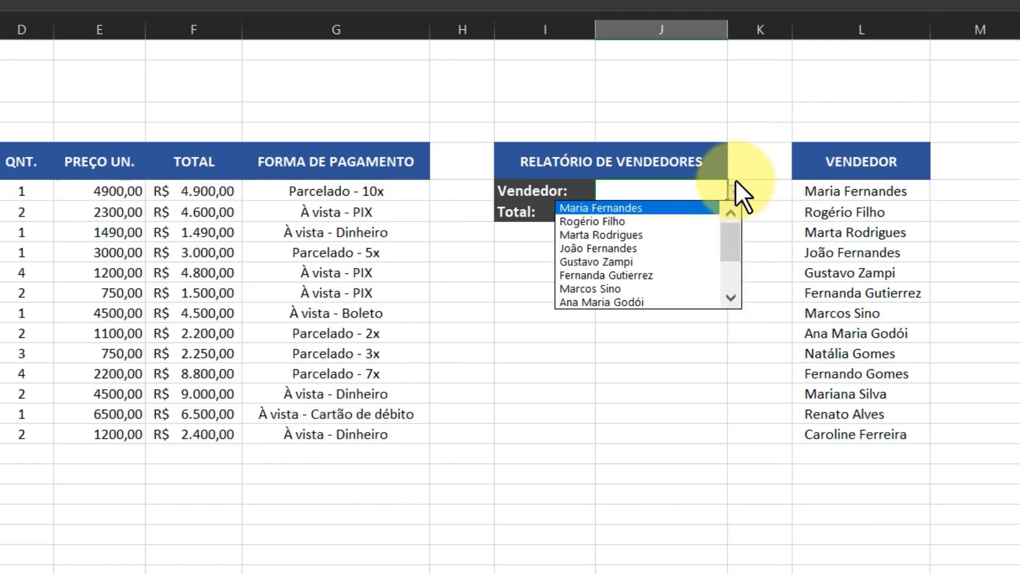
click(735, 181)
click(640, 214)
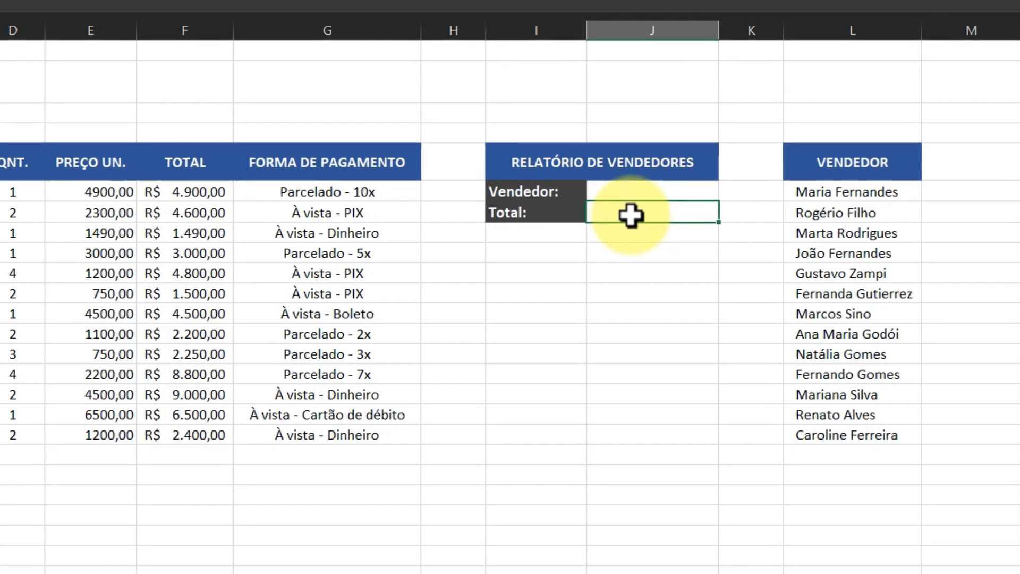
text(=)
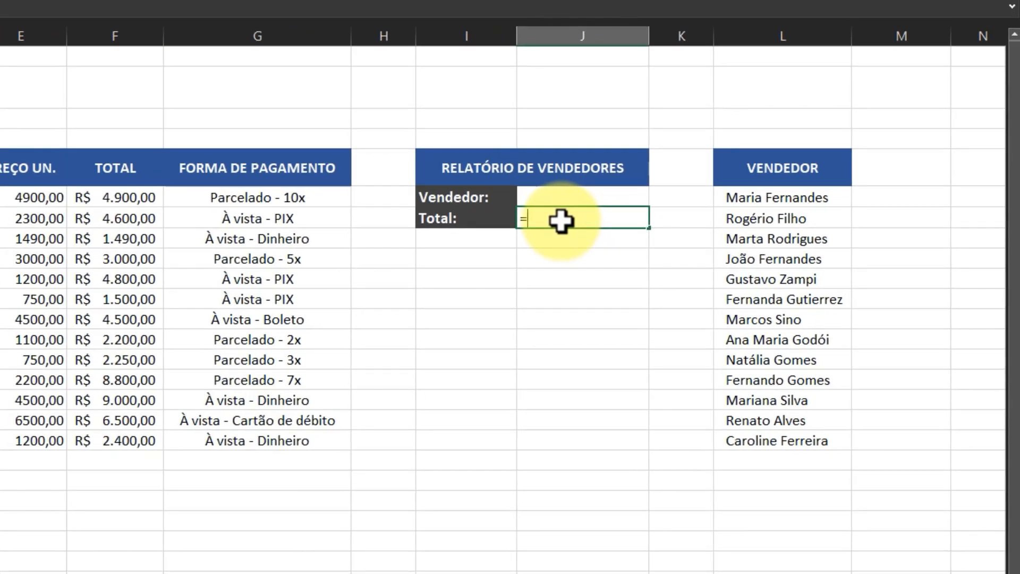
text(PROCV)
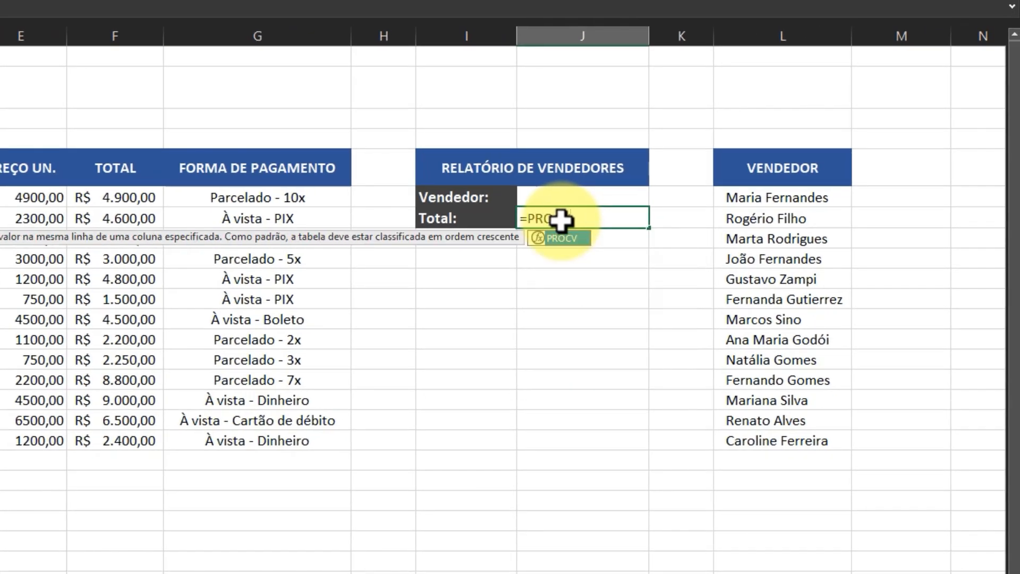
text(()
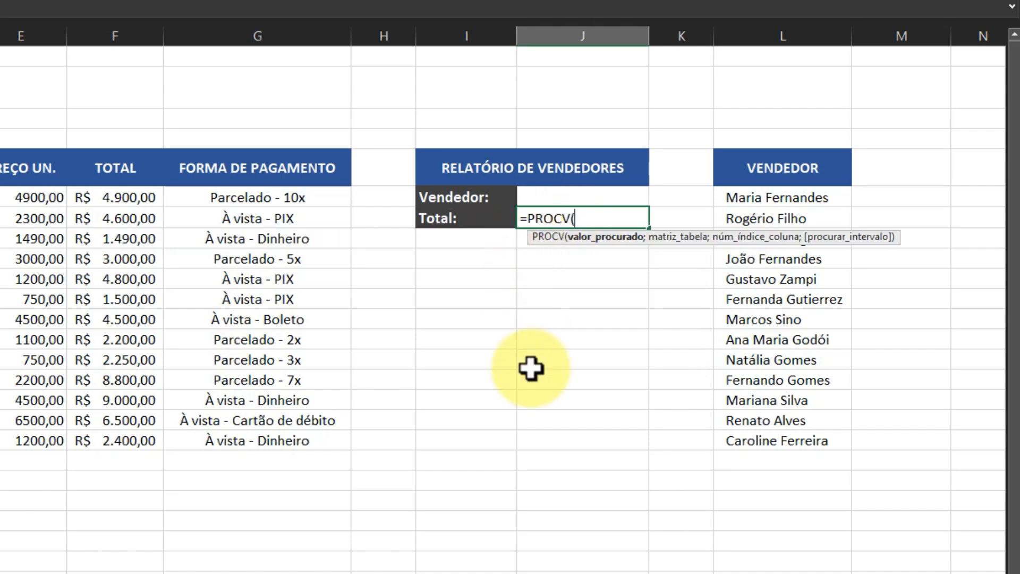
key(Escape)
Step: Enter the text VLOOKUP in the empty cell I13 below the seller report
click(461, 335)
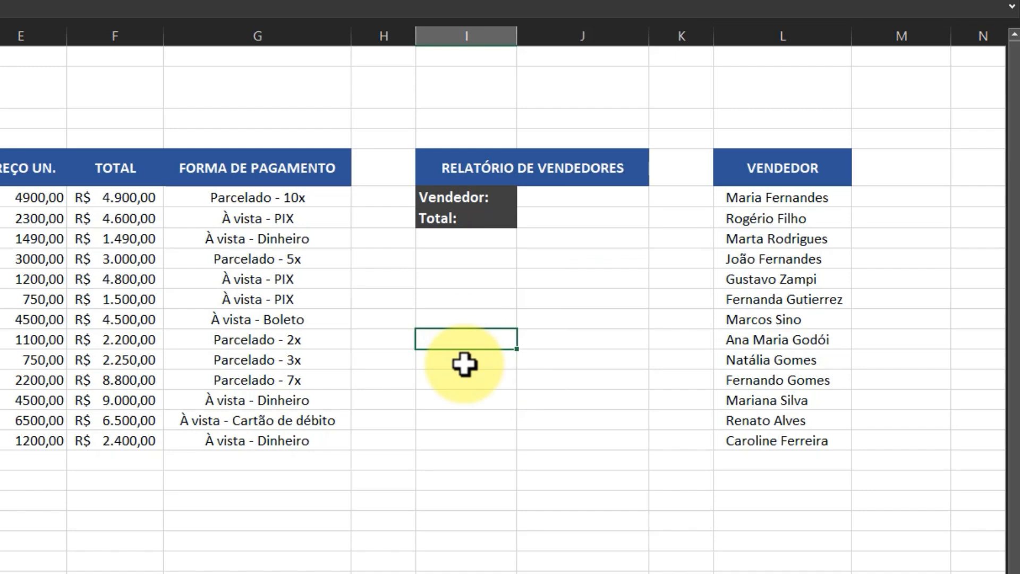
text(v)
key(BackSpace)
text(VLOOKUP)
key(Return)
Step: Extend the sheet title in cell A2 so that it reads "PROCV - VLOOKUP"
click(75, 169)
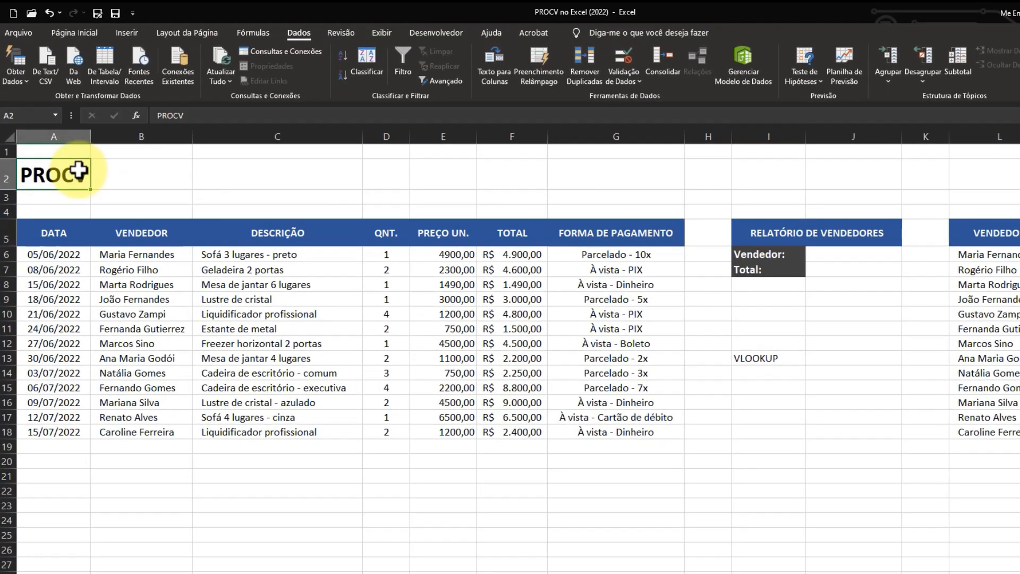
key(F2)
text(- )
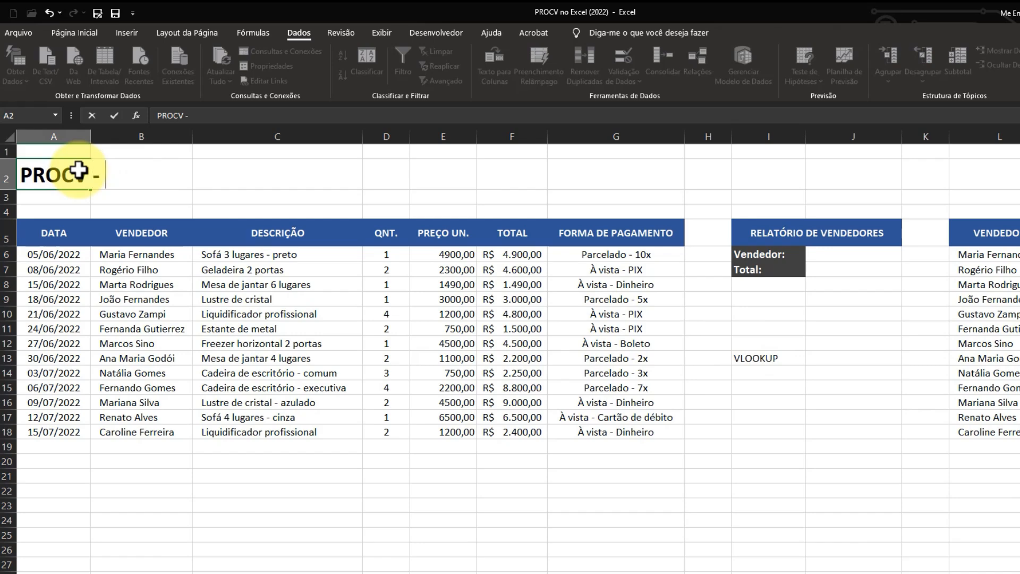
text(VLOOKUP)
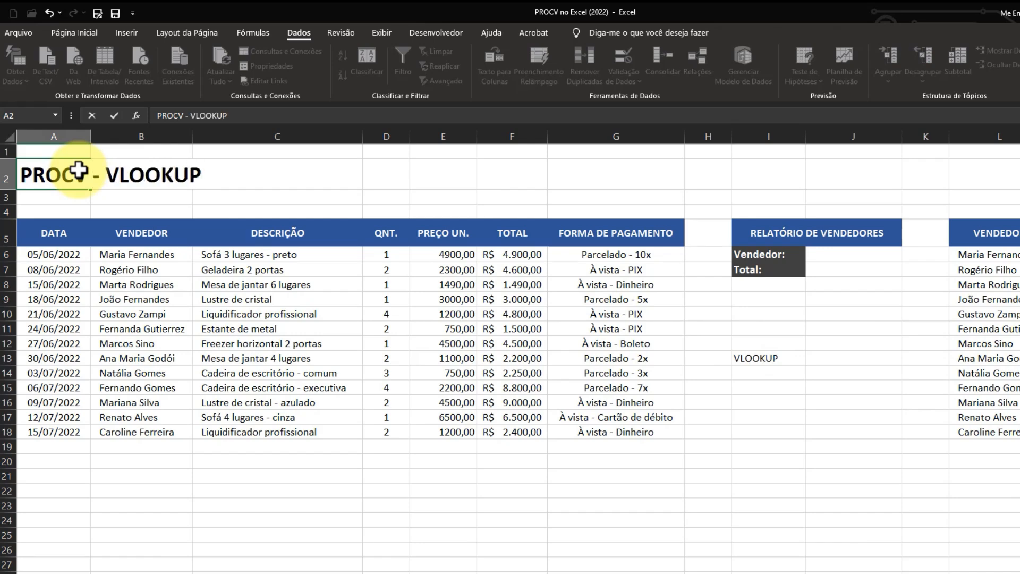
click(653, 534)
Step: Clear the stray VLOOKUP text from cell I13
click(766, 359)
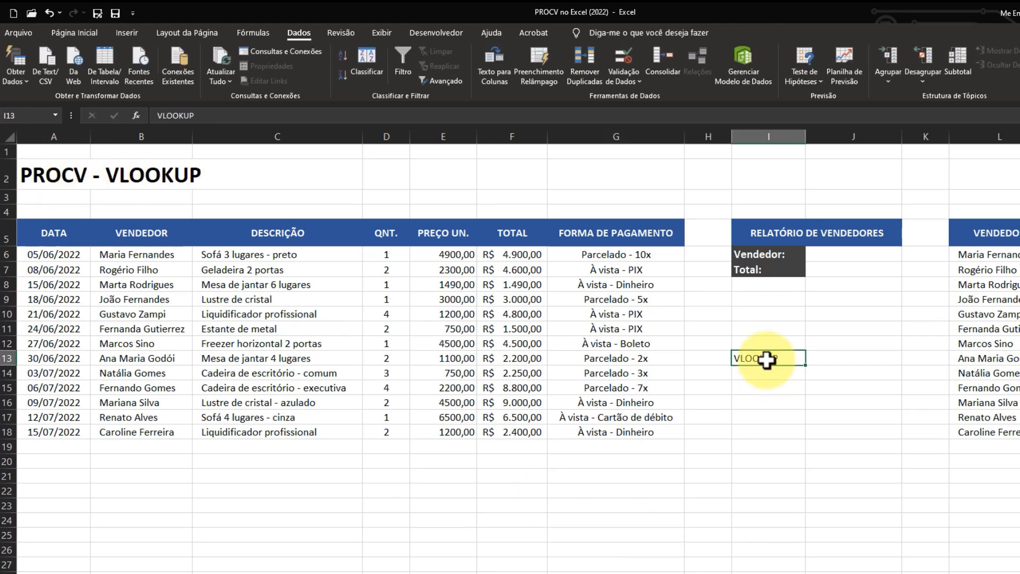
key(Delete)
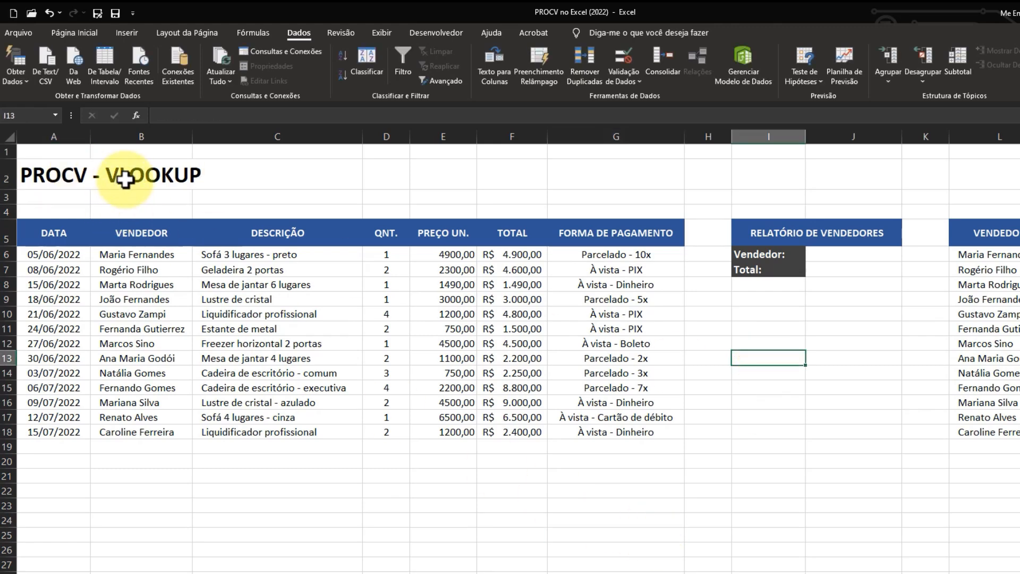
drag(133, 177, 198, 177)
Step: Begin a PROCV formula in the Total cell J7 with the Vendedor cell J6 as the lookup value
click(842, 272)
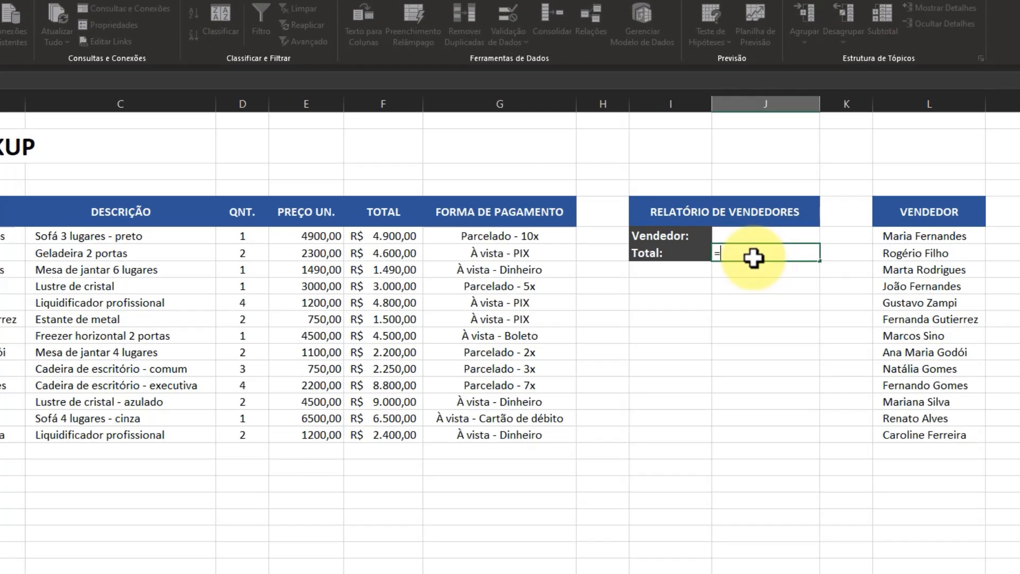
text(=PROCV)
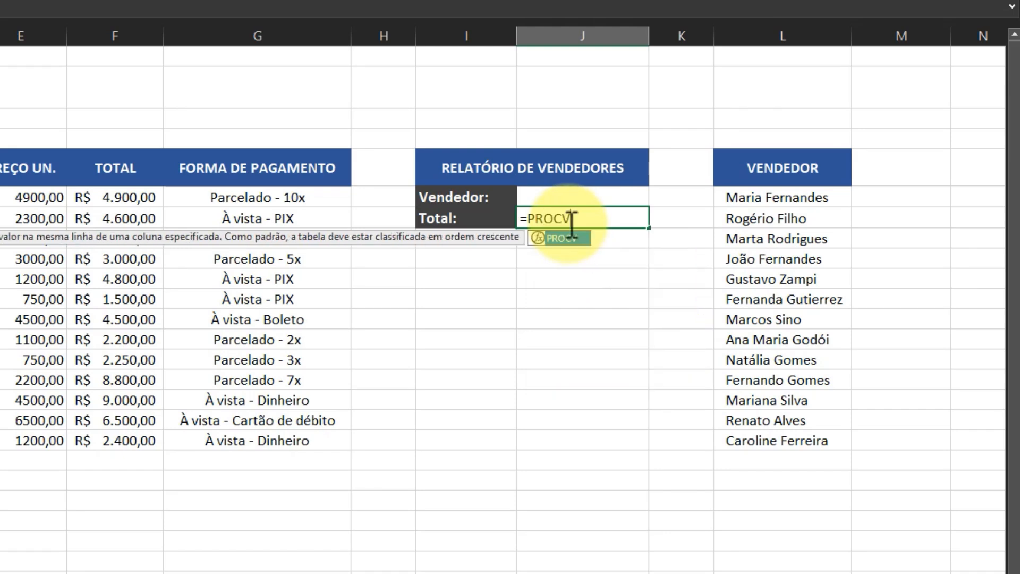
text(()
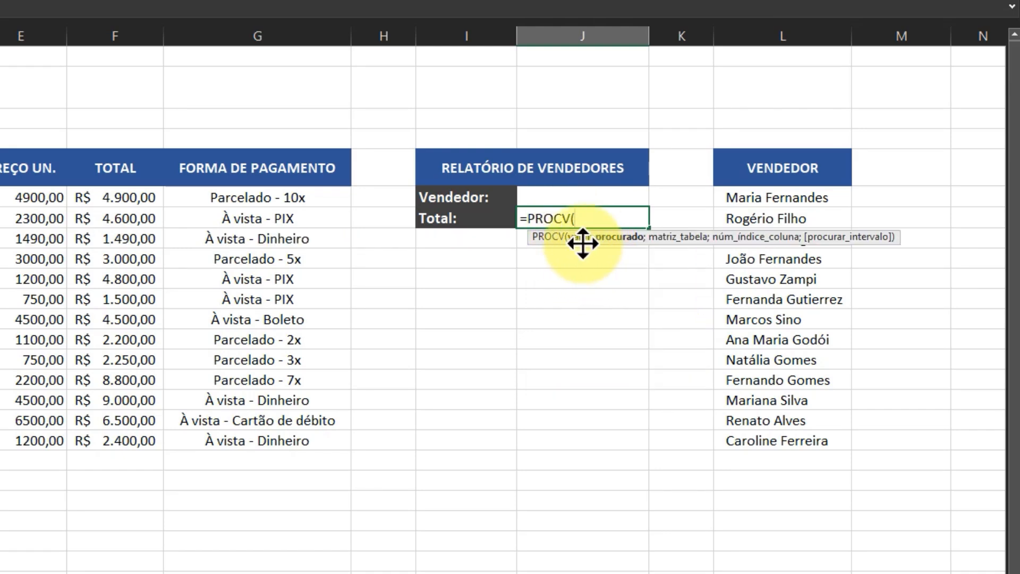
click(588, 198)
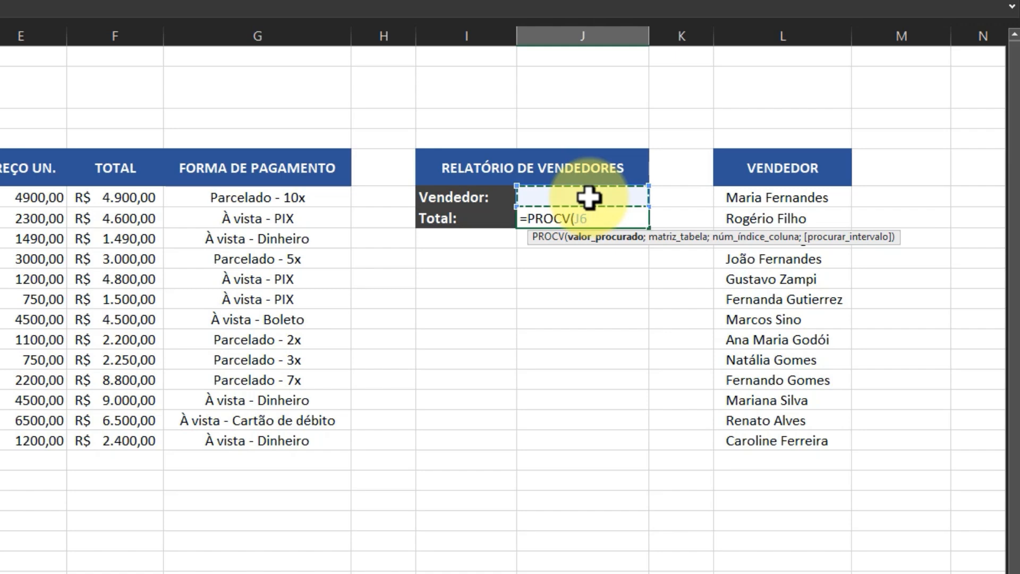
text(;)
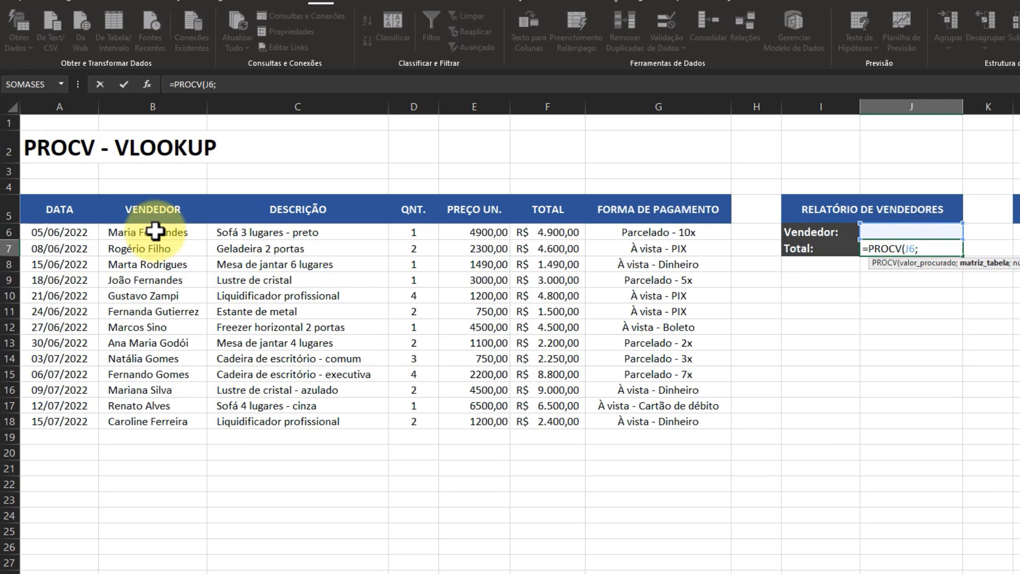
Step: Complete the PROCV formula in J7 with B6:G18 as the table array, column index 5 and 0 for an exact match
drag(154, 231, 615, 427)
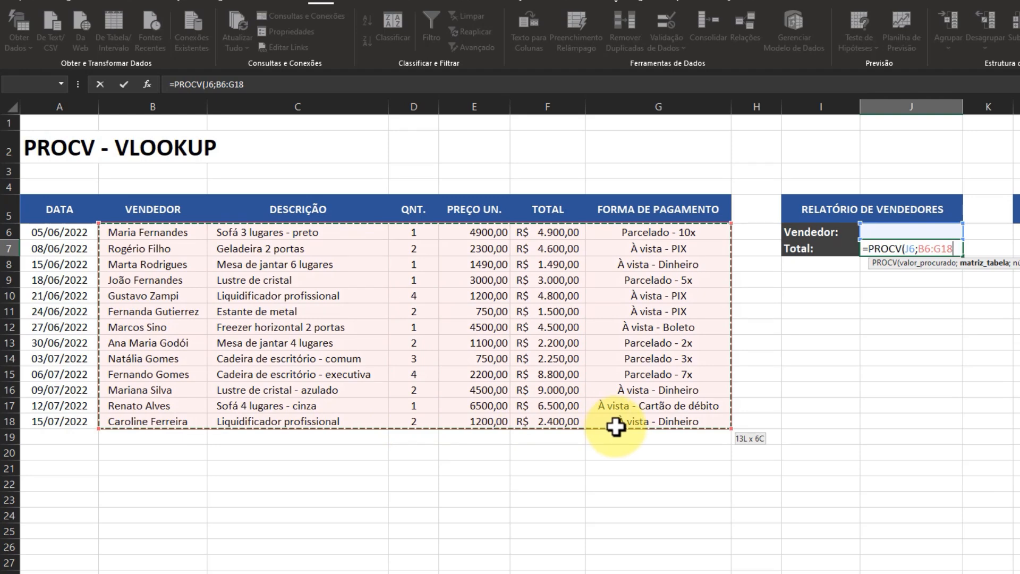
drag(615, 426, 615, 427)
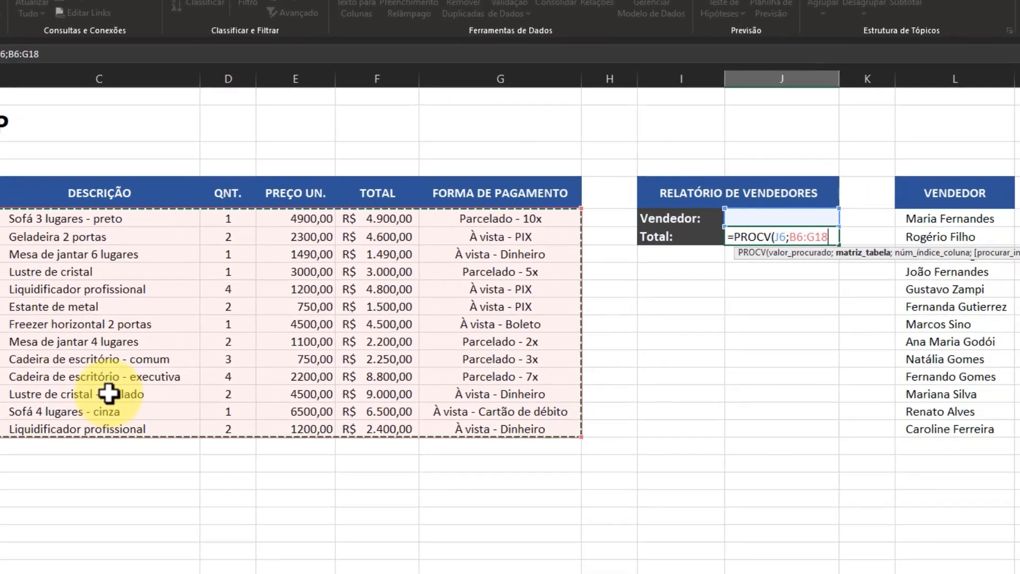
text(;)
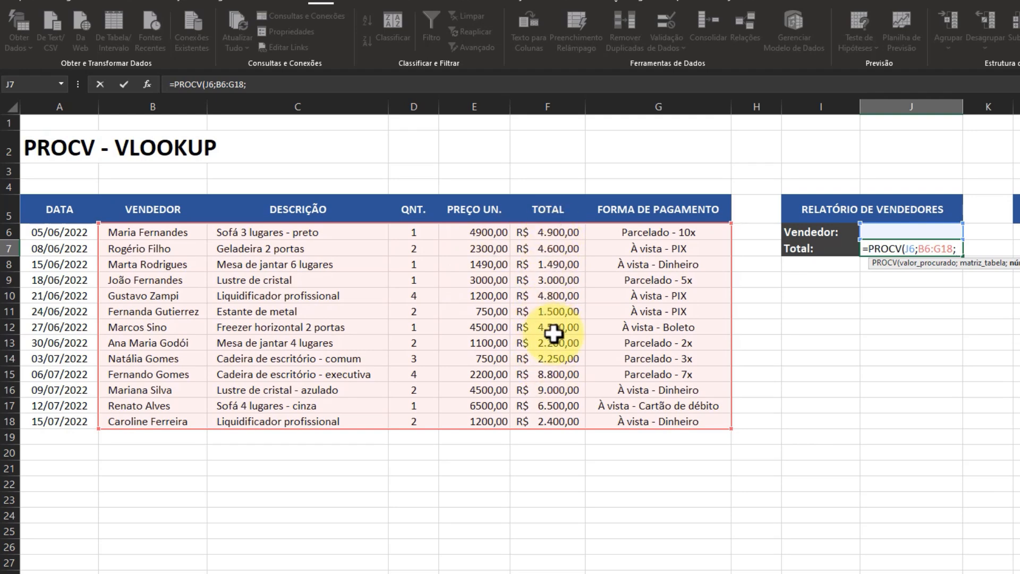
text(5)
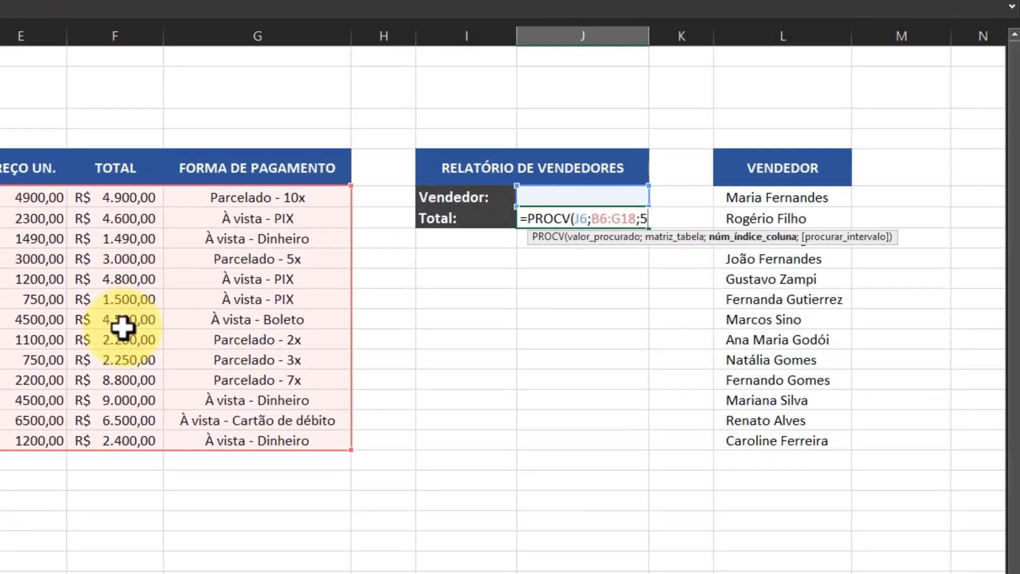
text(;)
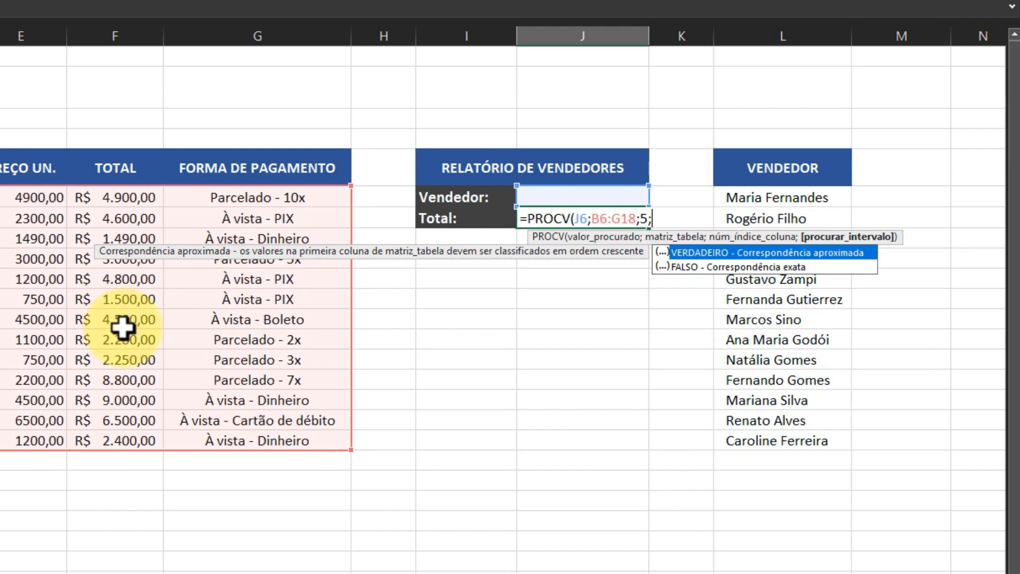
text(0)
text())
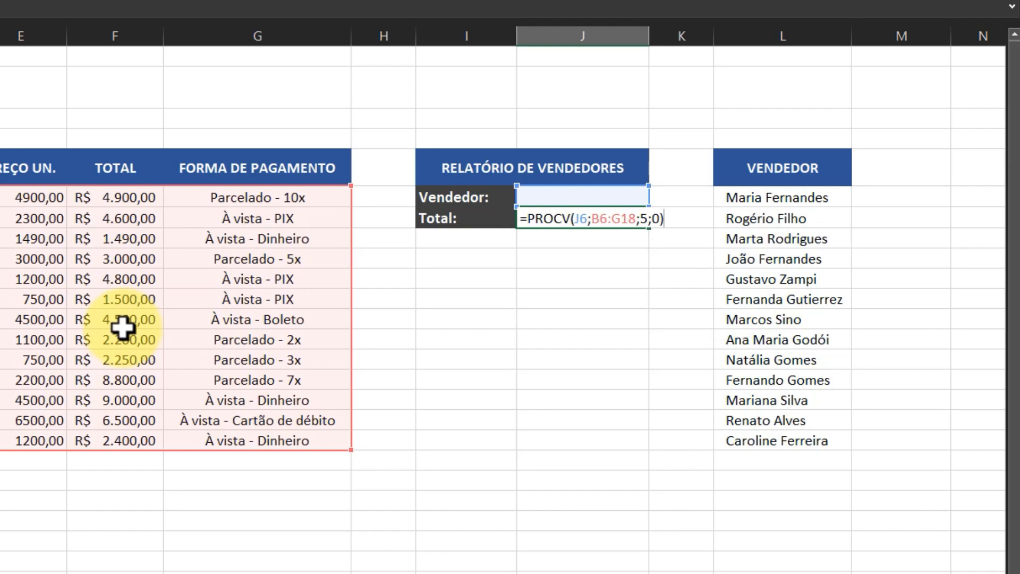
key(Return)
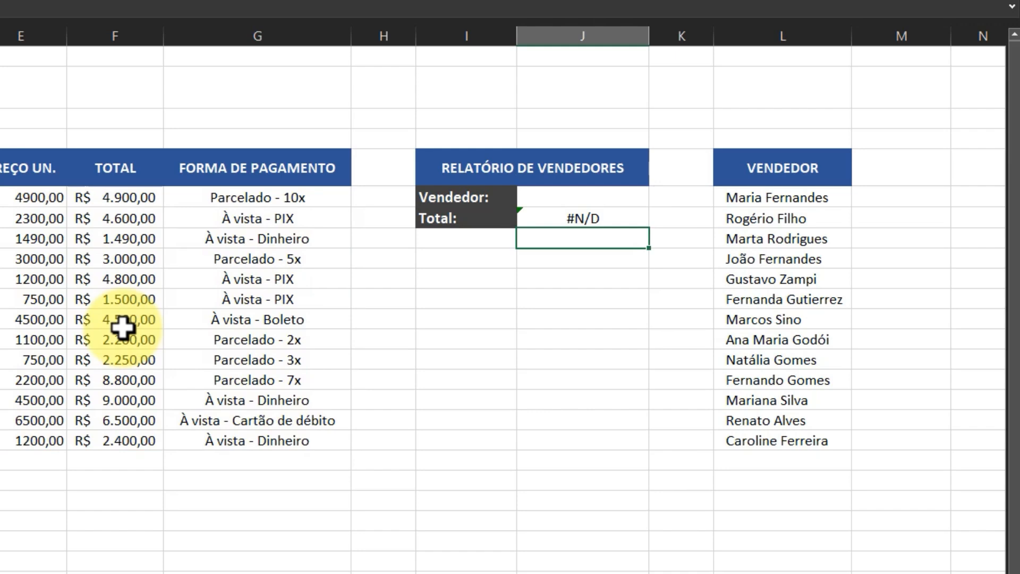
Step: Choose the seller of row 16 in cell J6's drop-down list and compare the result in J7 with cell F16
click(620, 218)
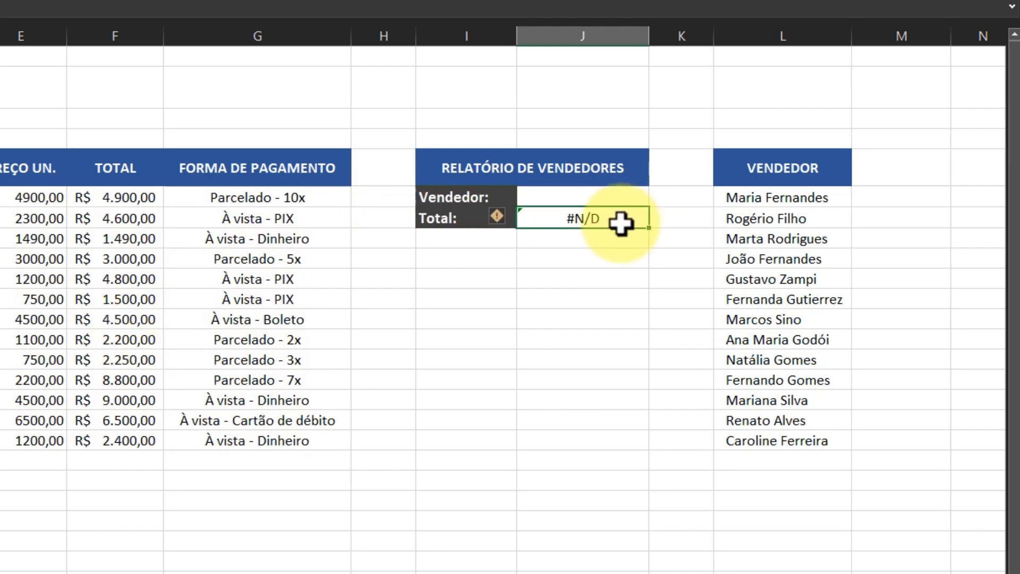
click(609, 197)
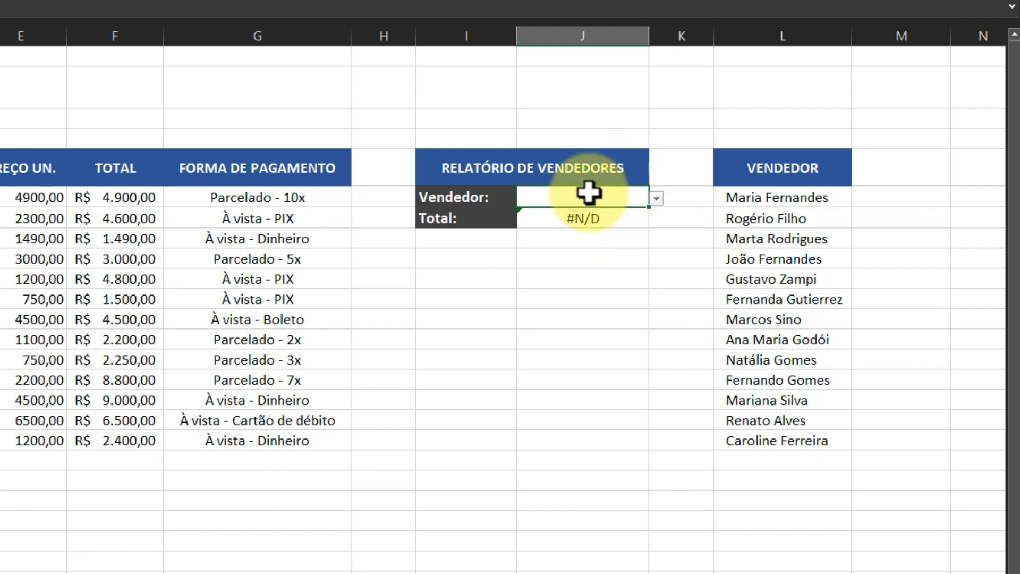
click(657, 198)
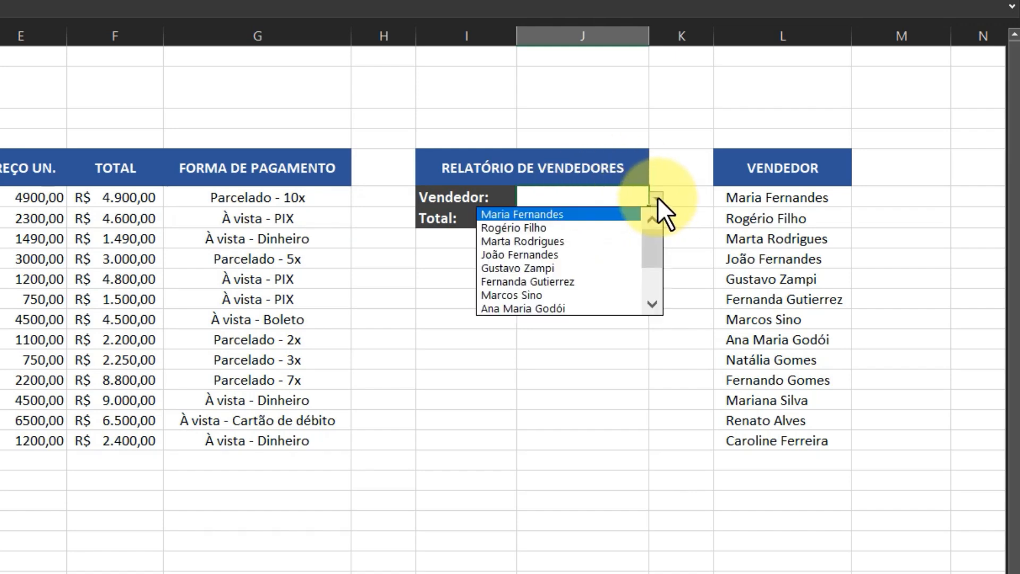
drag(652, 239, 660, 301)
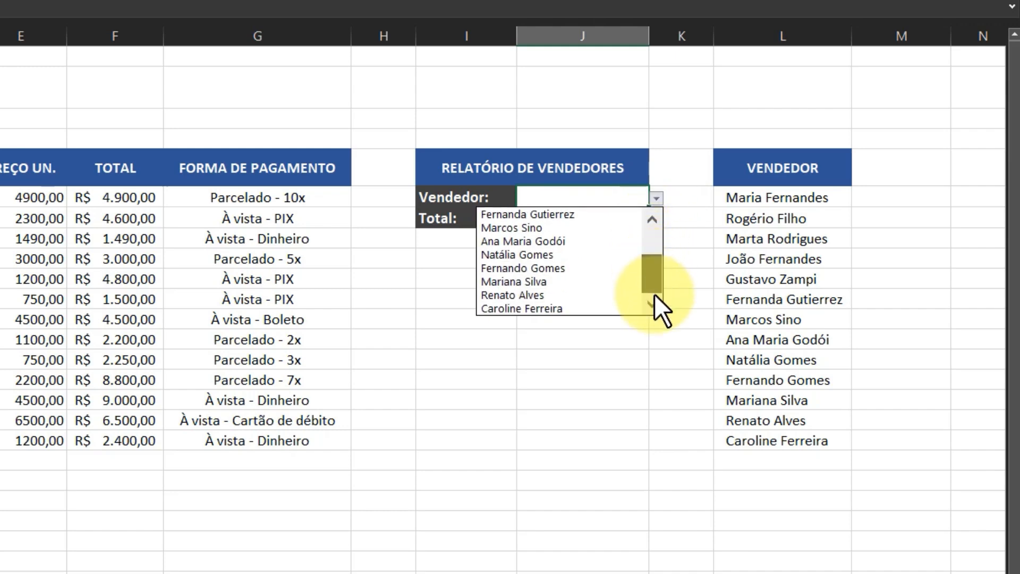
click(551, 281)
click(626, 216)
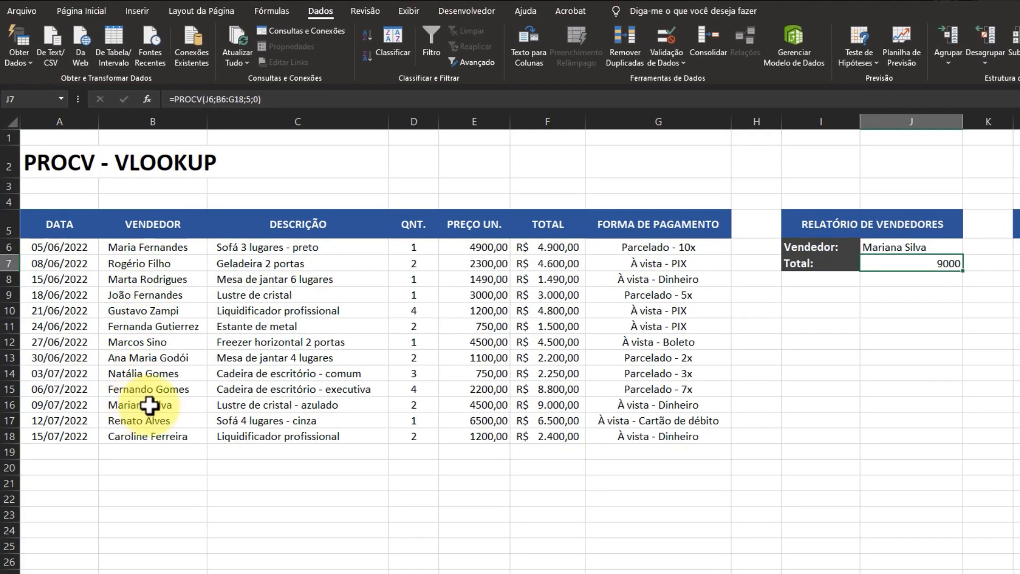
click(549, 405)
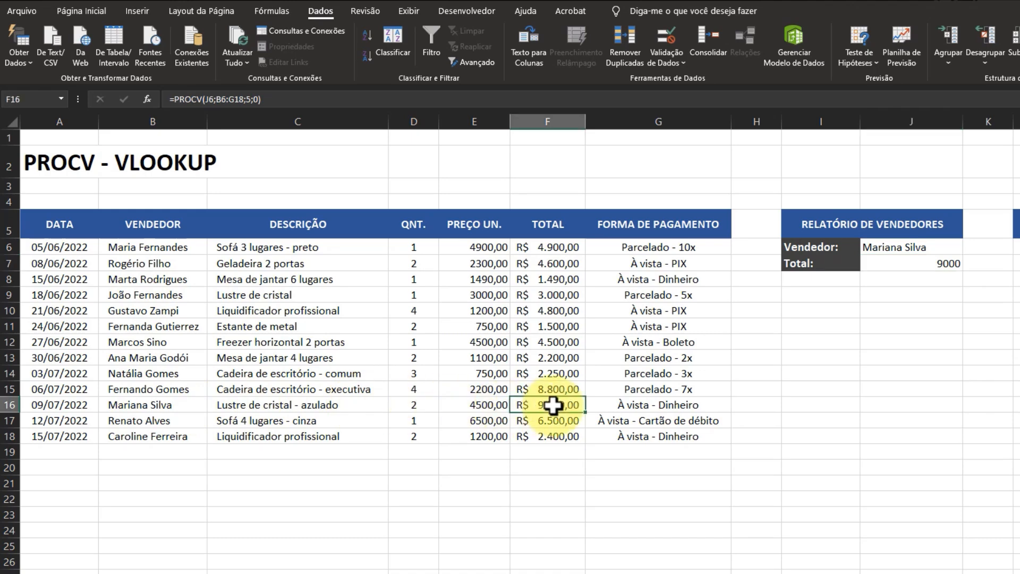
click(938, 266)
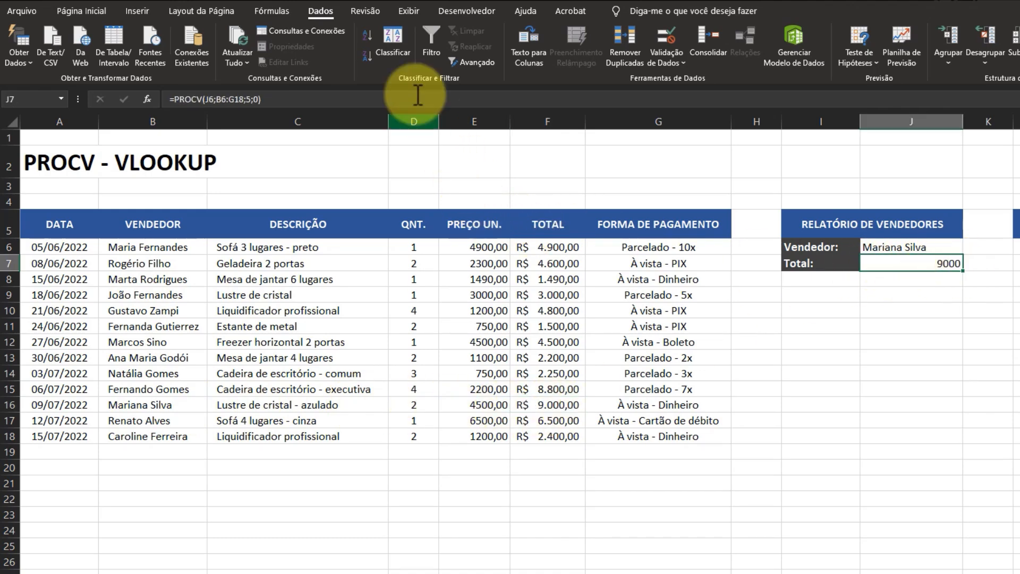
Step: Apply the Contábil number format to the Total cell J7 and centre the seller name in cell J6
click(82, 10)
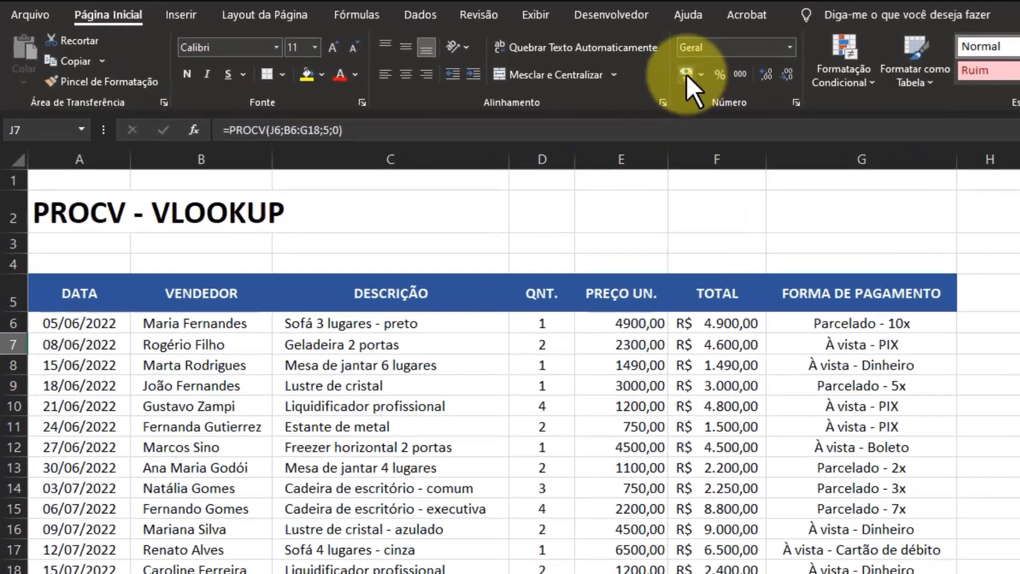
click(687, 74)
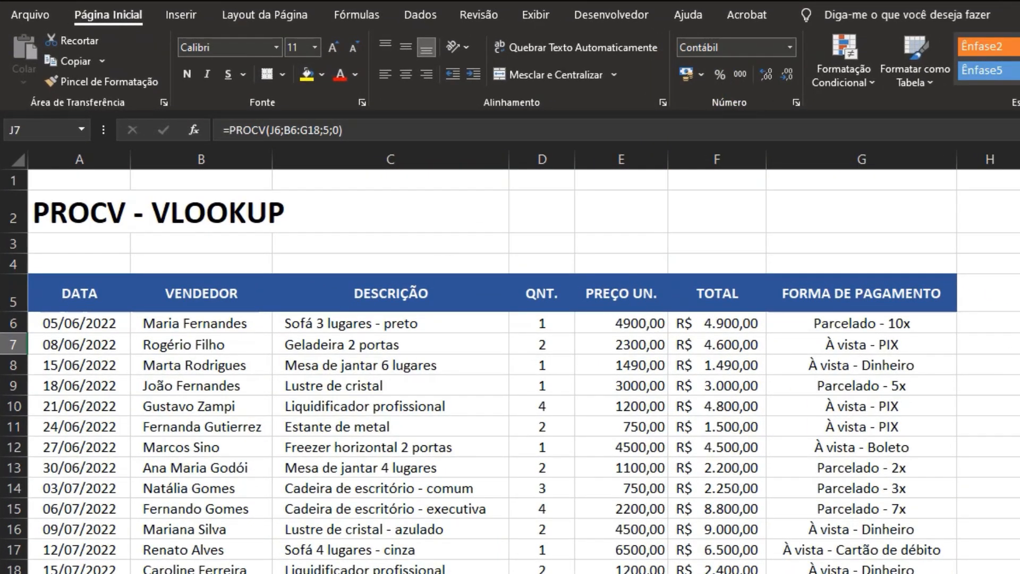
click(915, 247)
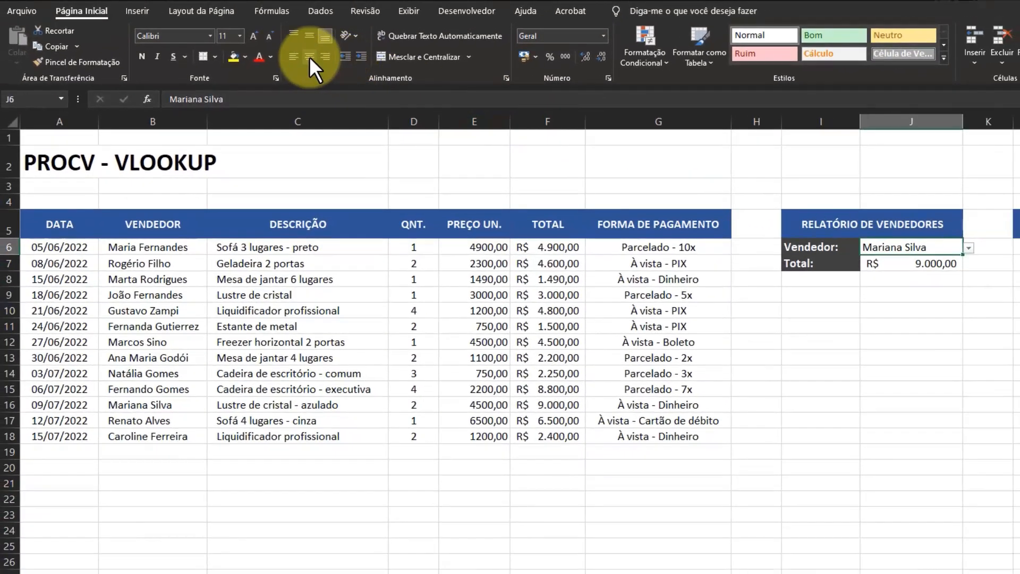
click(309, 56)
click(925, 345)
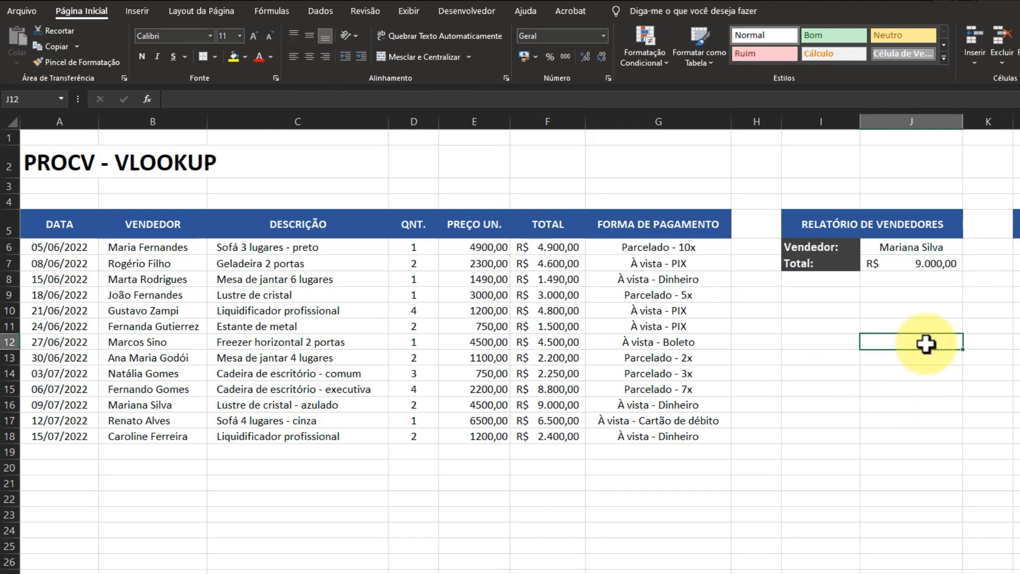
Step: Test the report by choosing the seller of row 13, followed by the seller of row 12, in cell J6's drop-down list
click(925, 266)
click(928, 247)
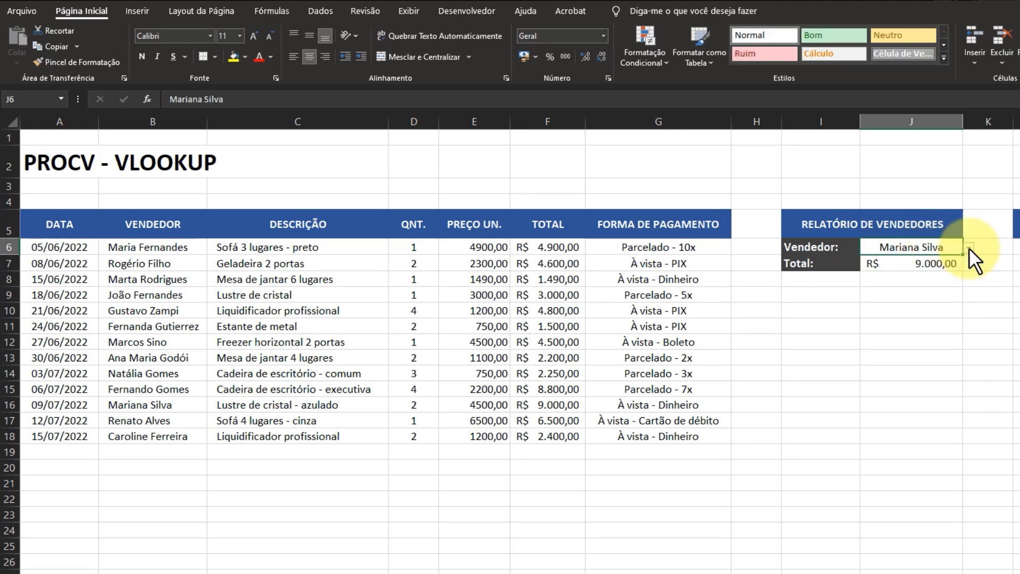
click(966, 247)
click(905, 280)
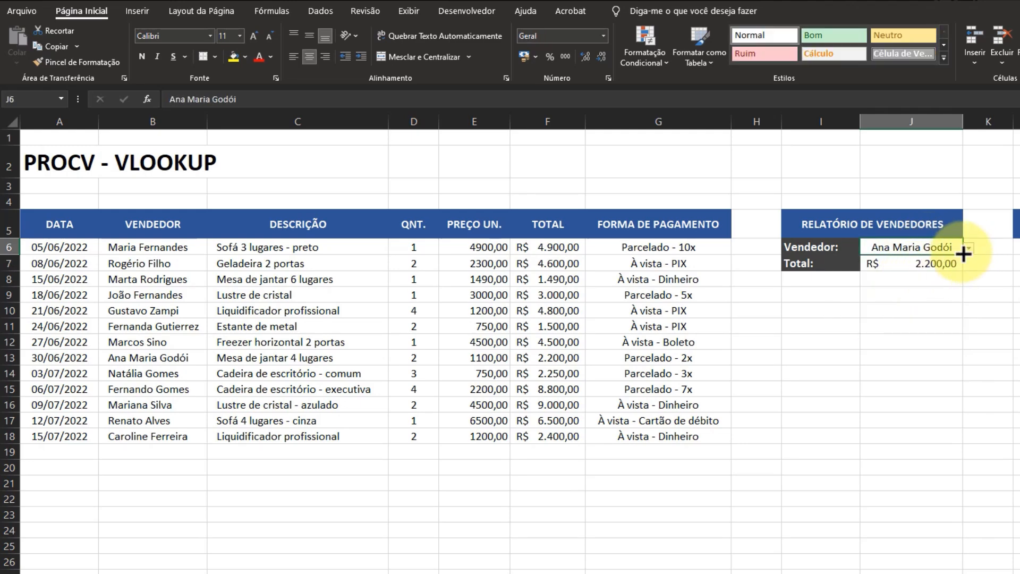
click(967, 247)
click(897, 267)
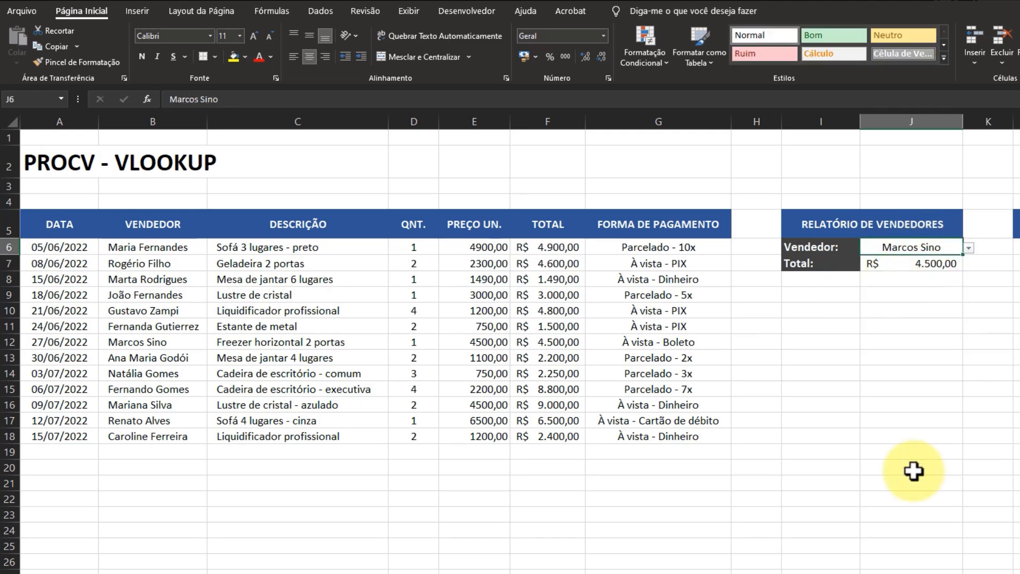
click(905, 398)
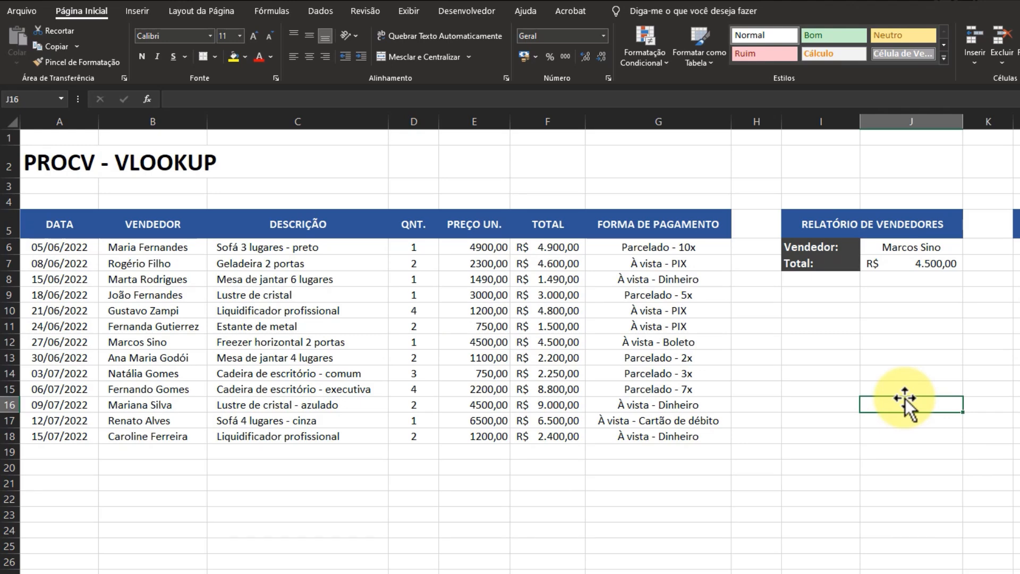
Step: Extend the Total formula in J7 with a division by a second PROCV that uses J6 as its lookup value
click(903, 263)
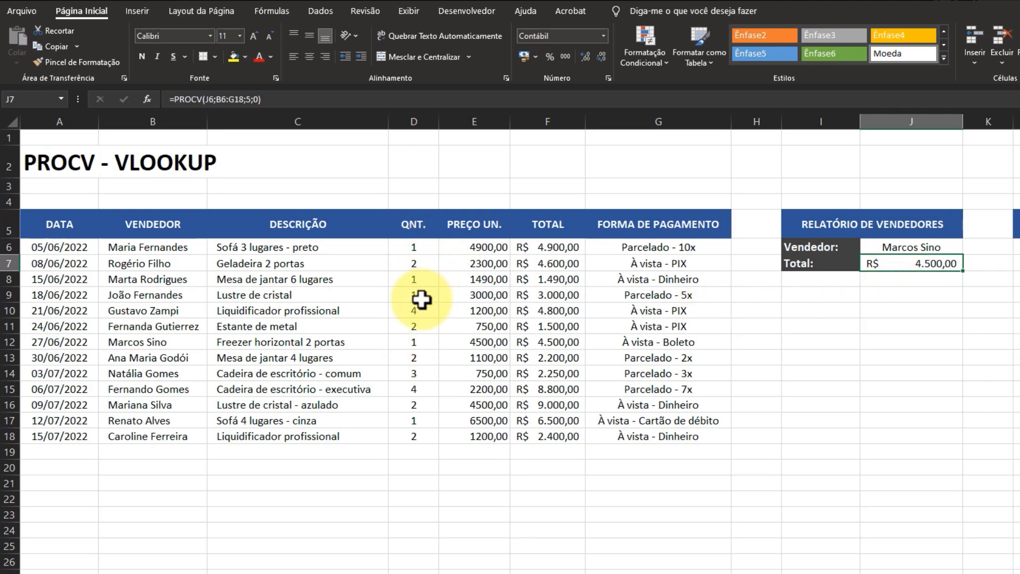
key(F2)
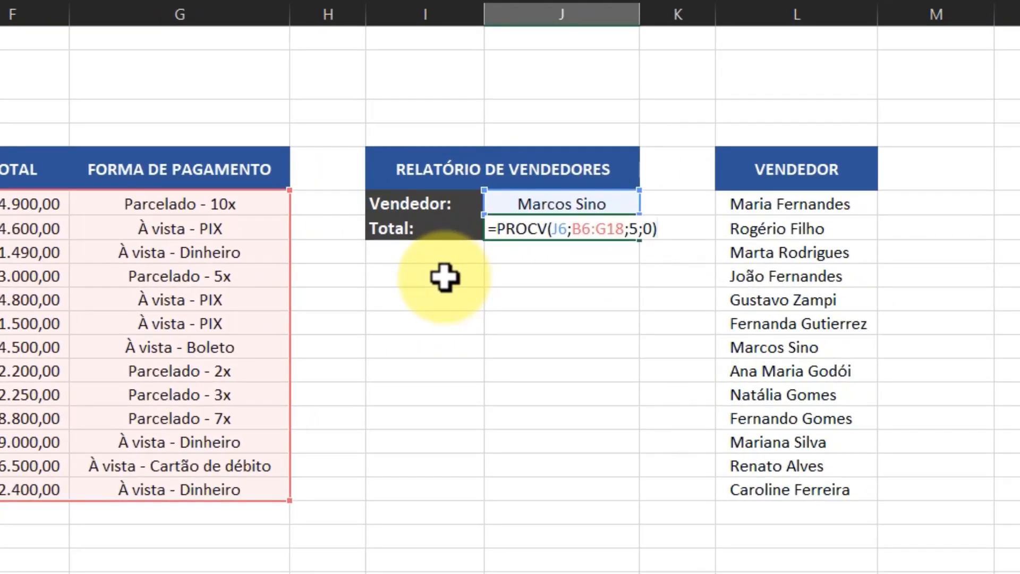
text(/PROCV)
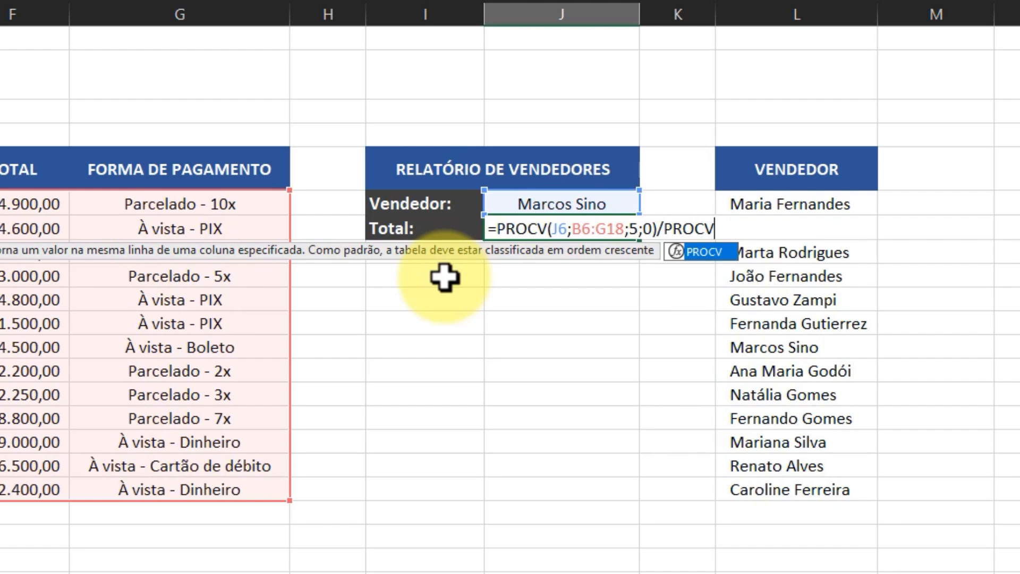
text(()
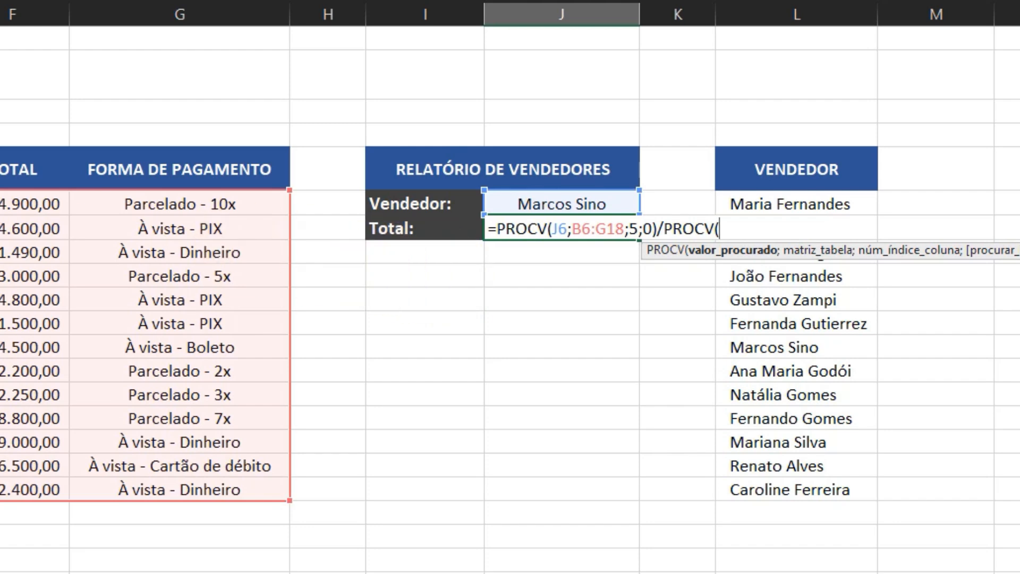
click(560, 204)
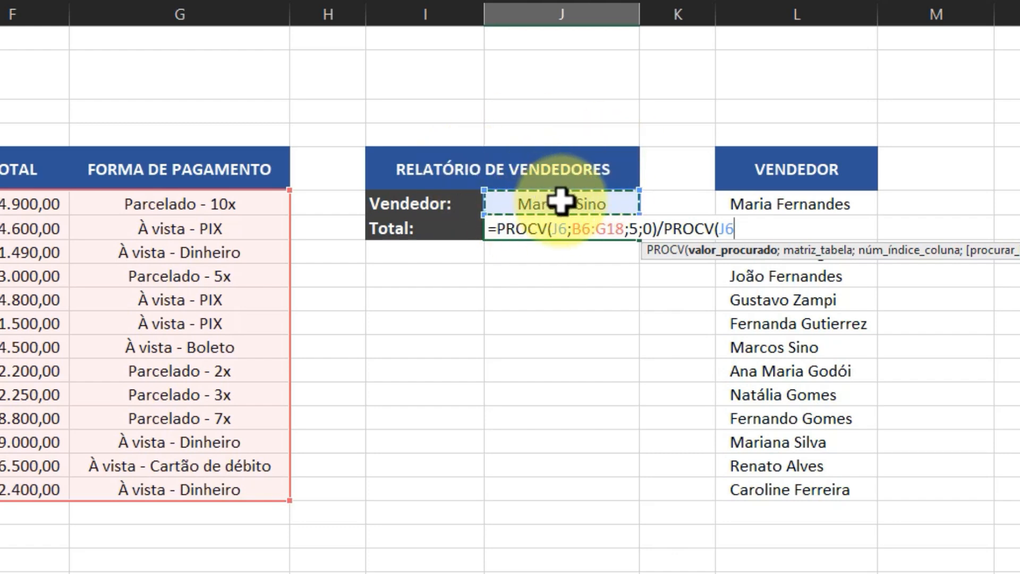
text(;)
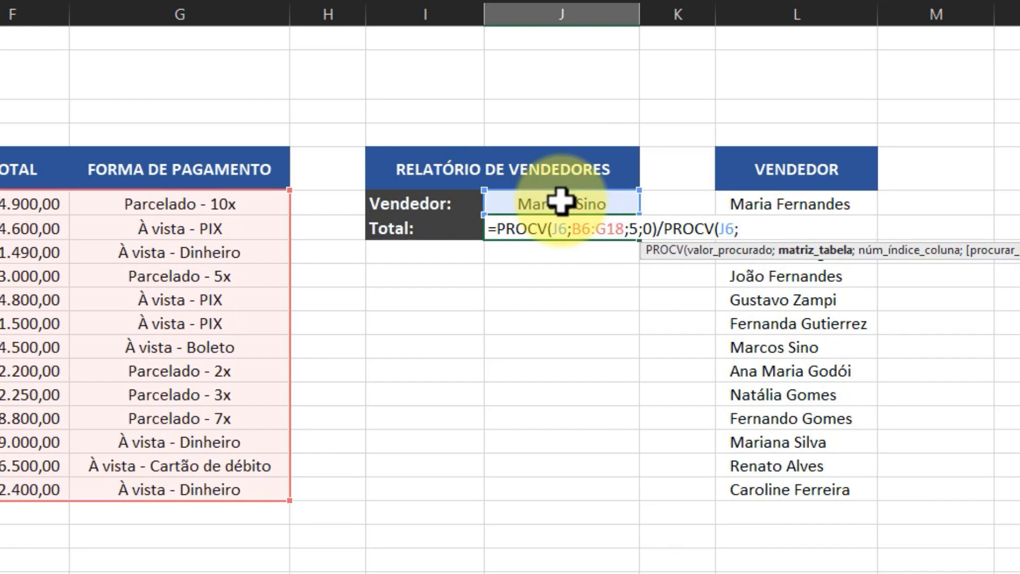
Step: Complete the second PROCV in J7 with B6:G18 as the table array, column index 3 and FALSO for an exact match
drag(0, 204, 200, 488)
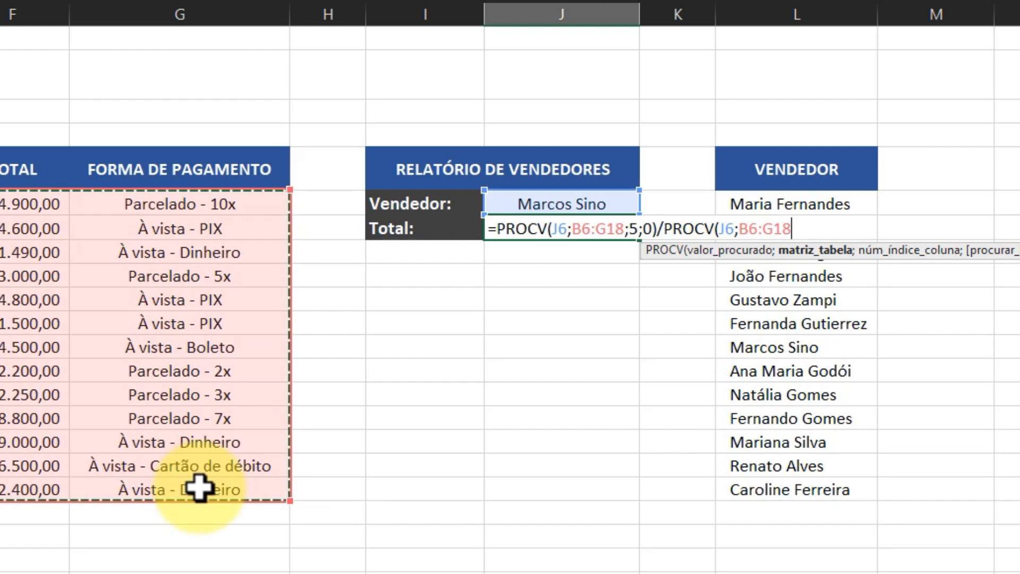
text(;)
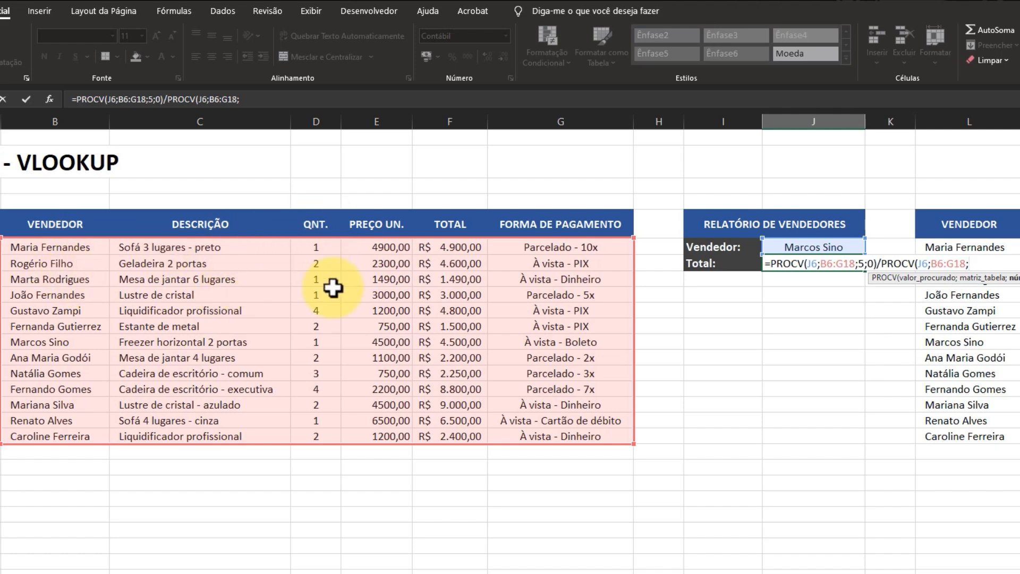
text(3)
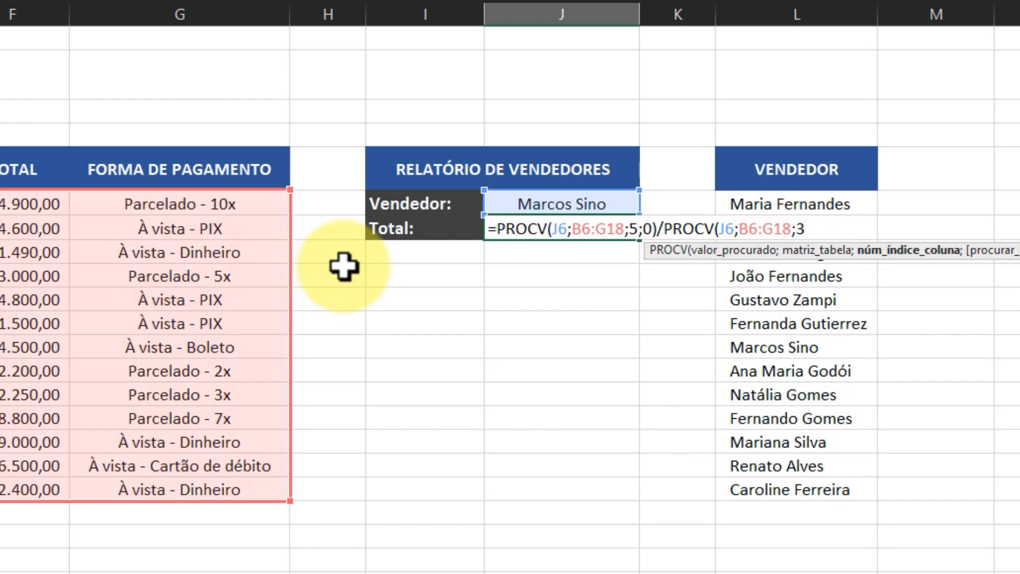
text(;)
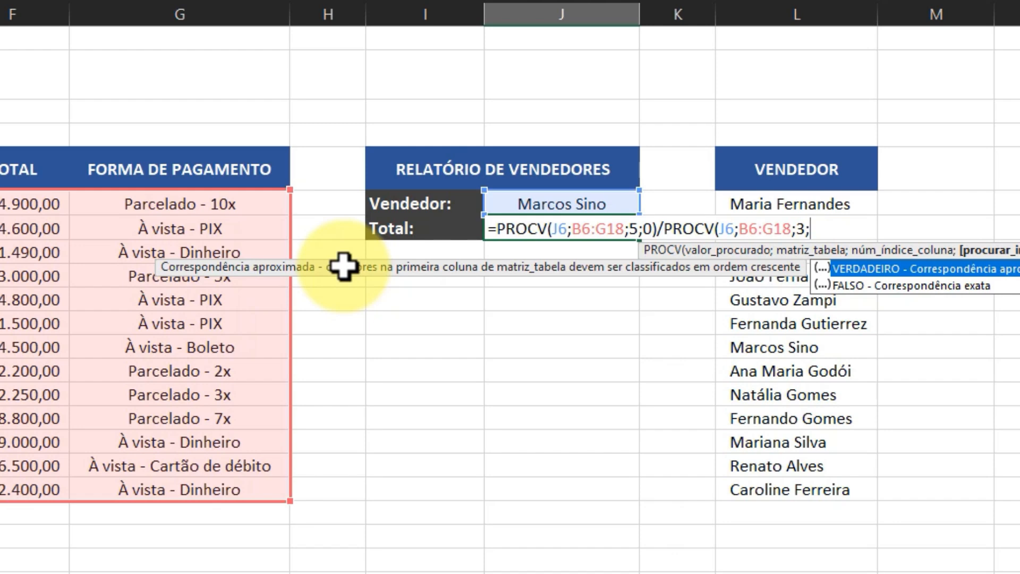
text(FAL)
text(SO)
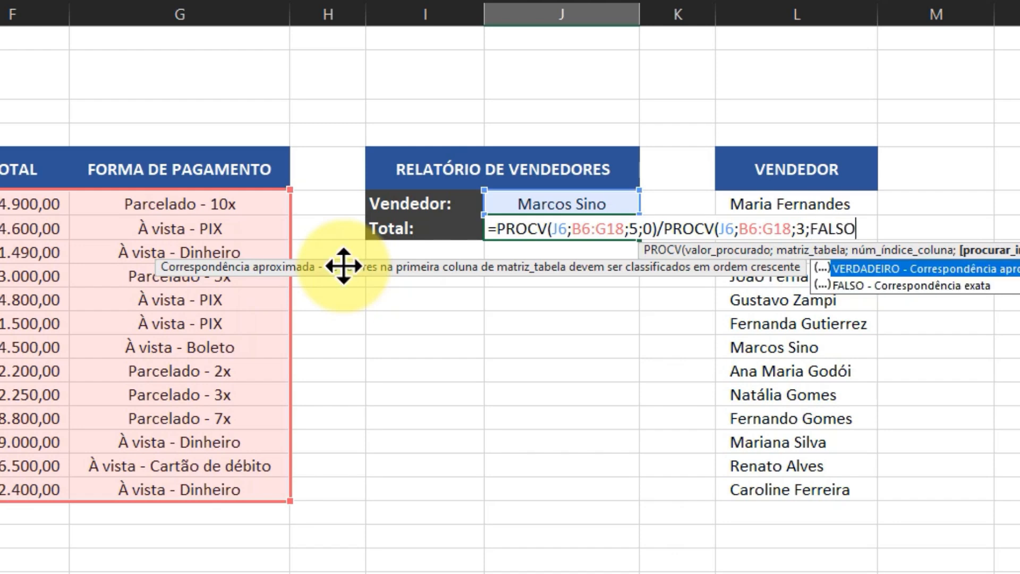
text())
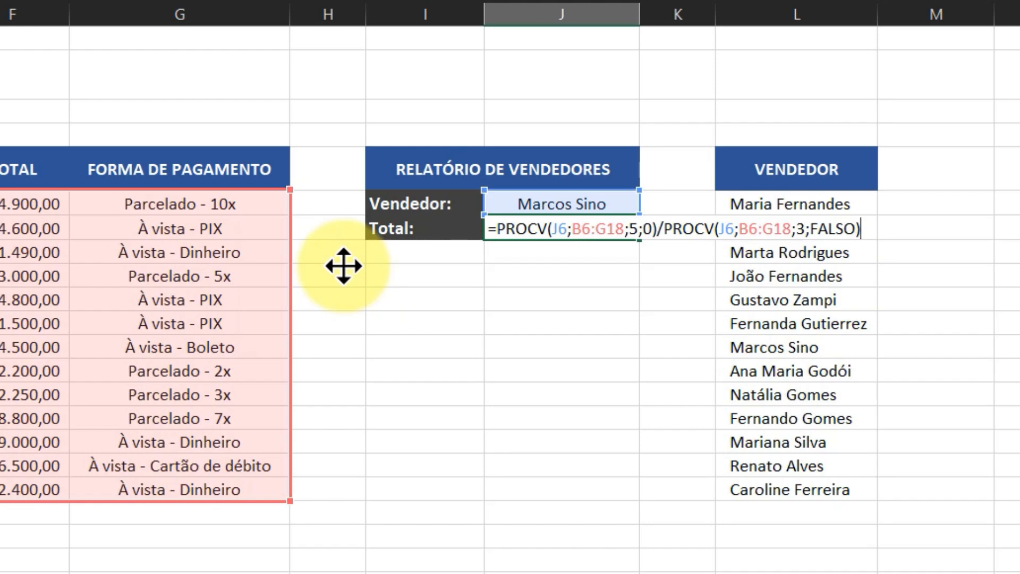
key(Return)
Step: Compare the result in J7 with the sale total in F12, and look at the quantity in D15
click(562, 230)
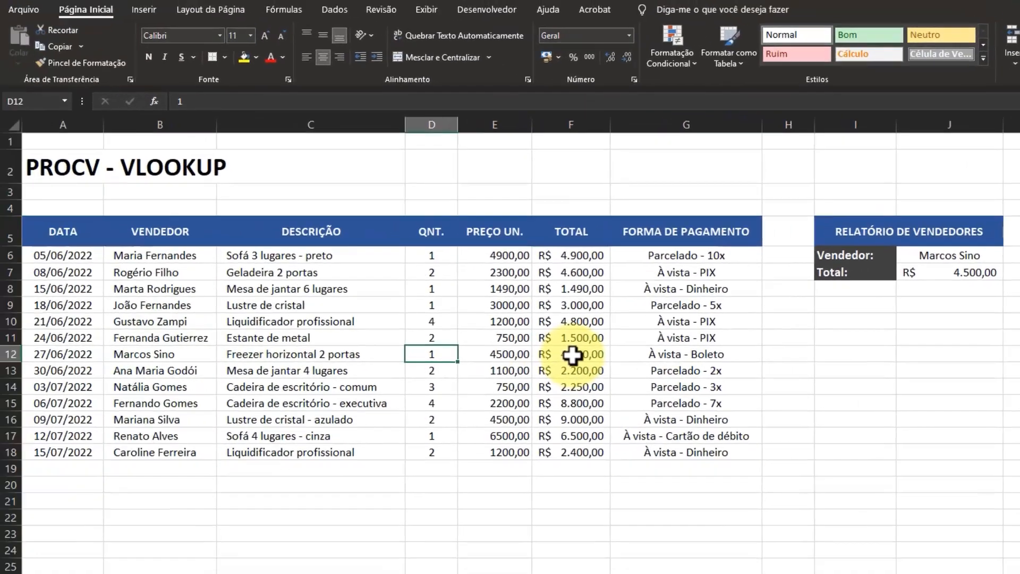
click(14, 346)
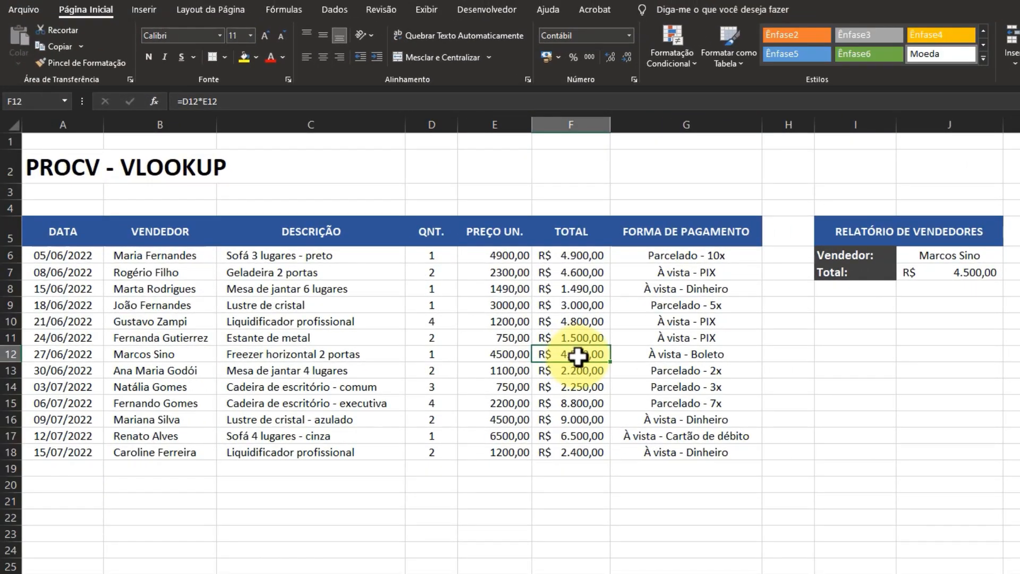
click(439, 405)
Step: Choose the seller of row 15 in cell J6's drop-down list
click(998, 258)
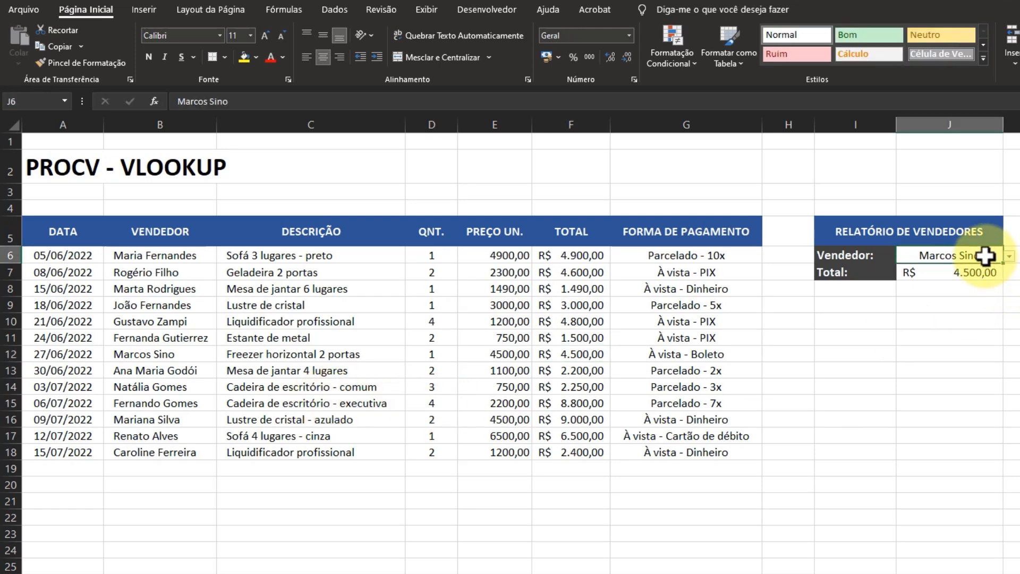
click(1009, 256)
scroll(1007, 303, up, 2)
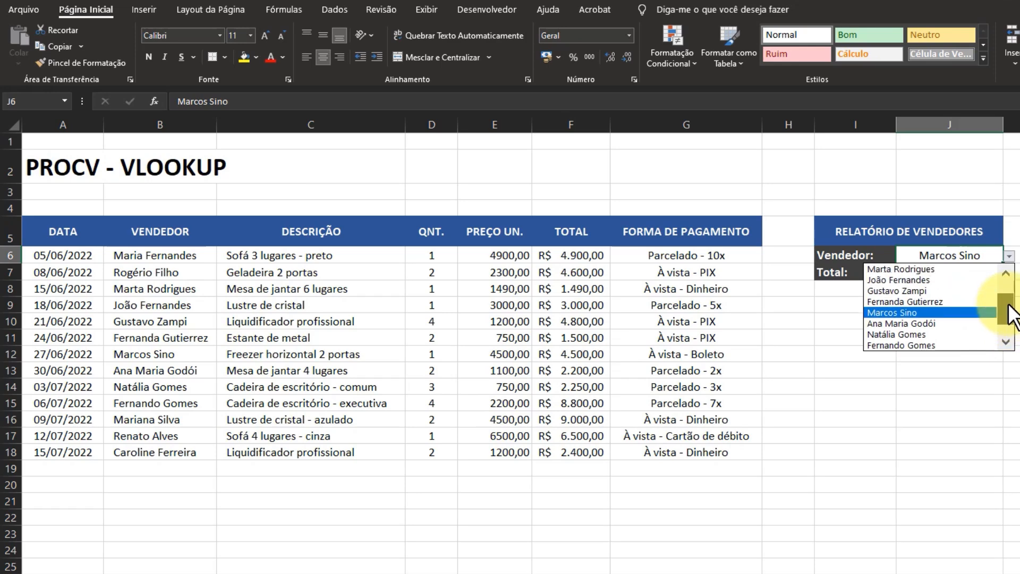
drag(1007, 295, 1006, 326)
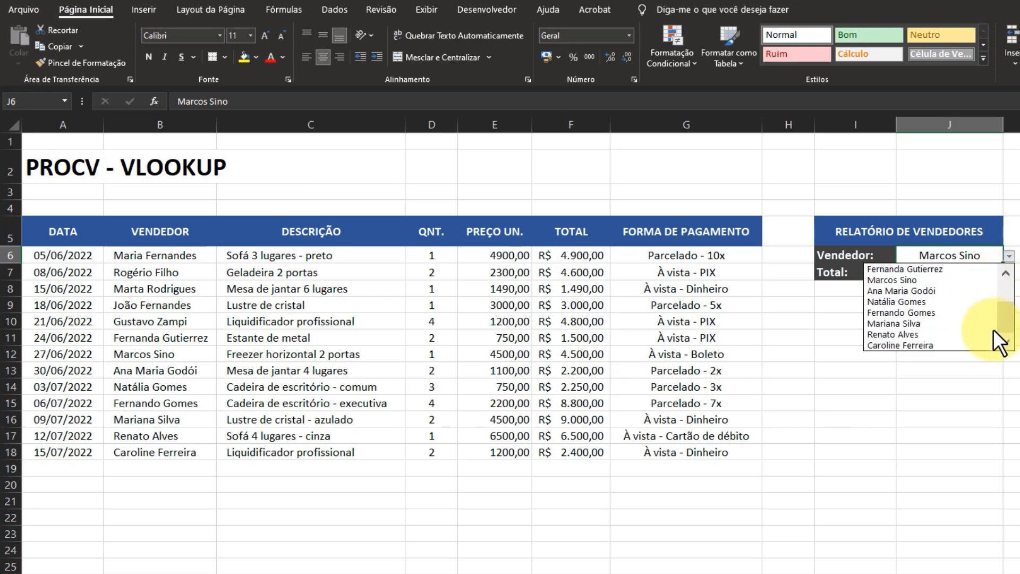
click(935, 314)
Step: Check J7 against the total, quantity and unit price in F15, D15 and E15, and review the formula in J7
click(966, 271)
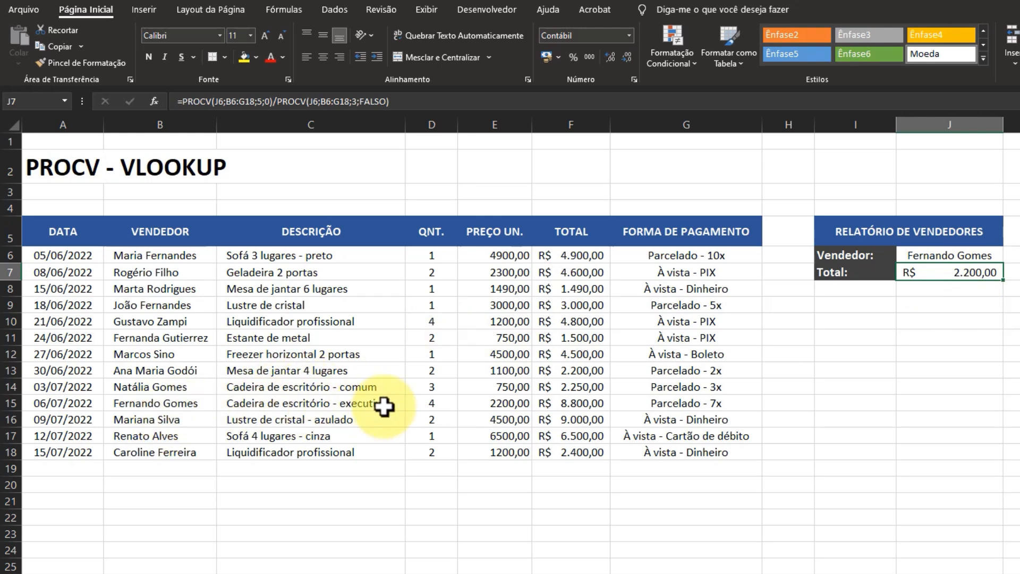
click(584, 404)
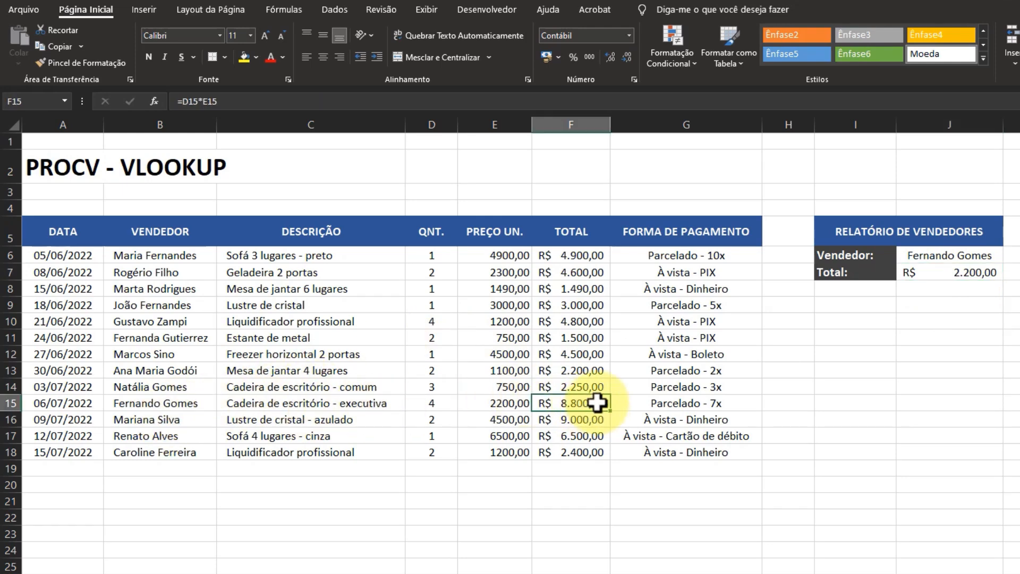
click(432, 404)
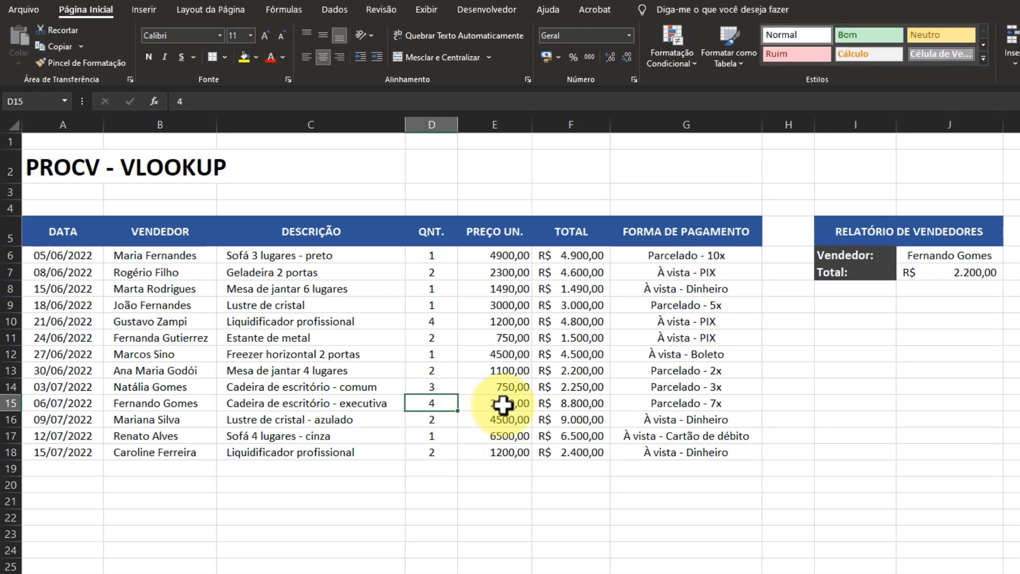
click(518, 404)
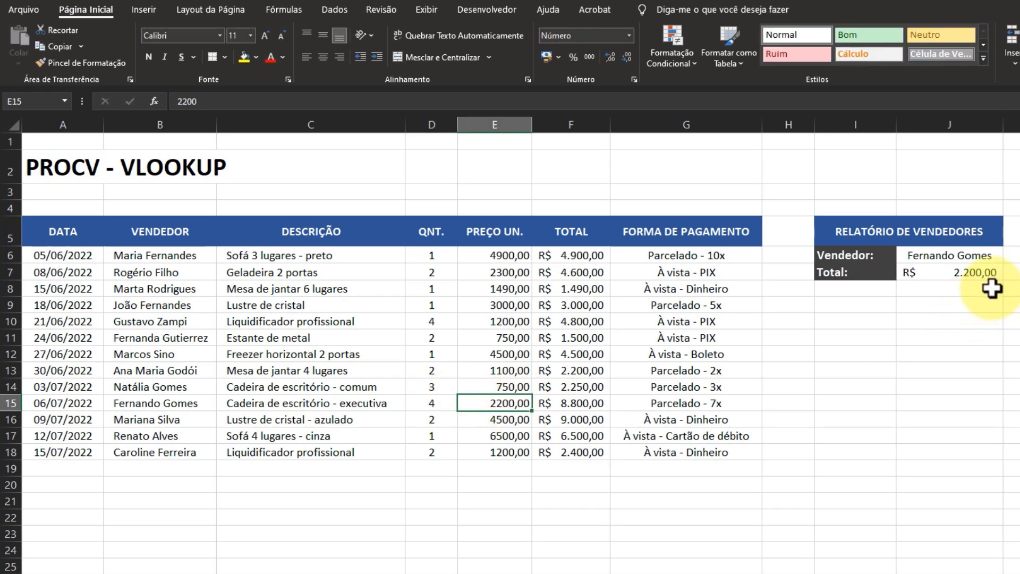
click(972, 275)
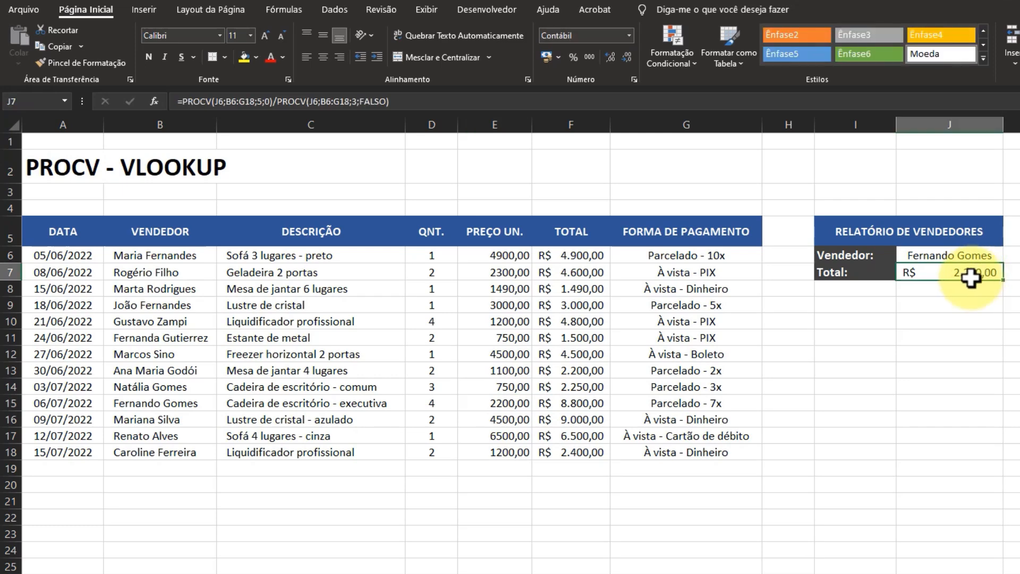
double_click(970, 278)
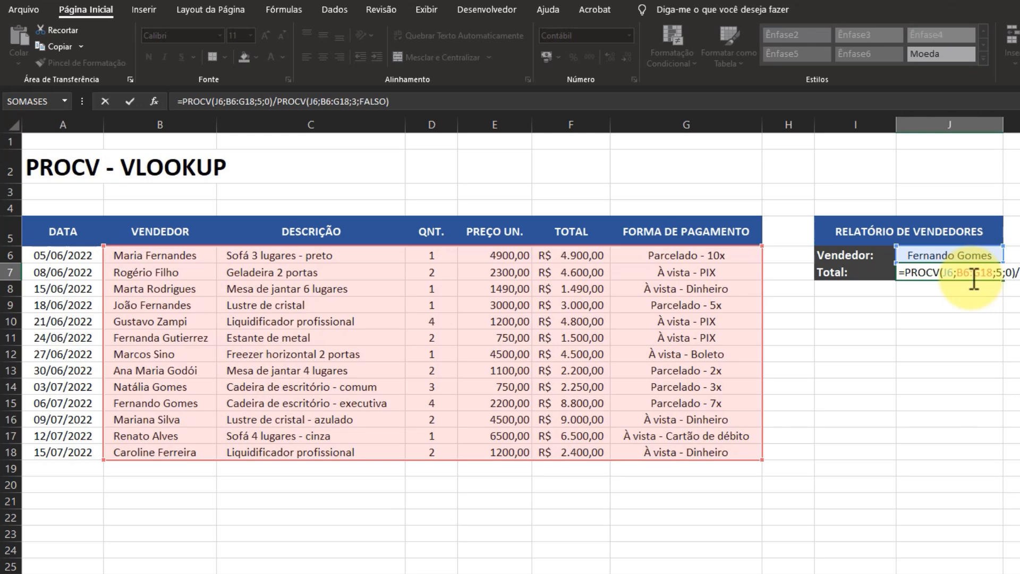
key(Return)
Step: Copy the sales data in B6:G18 and paste it directly below the table, starting at B19
click(906, 418)
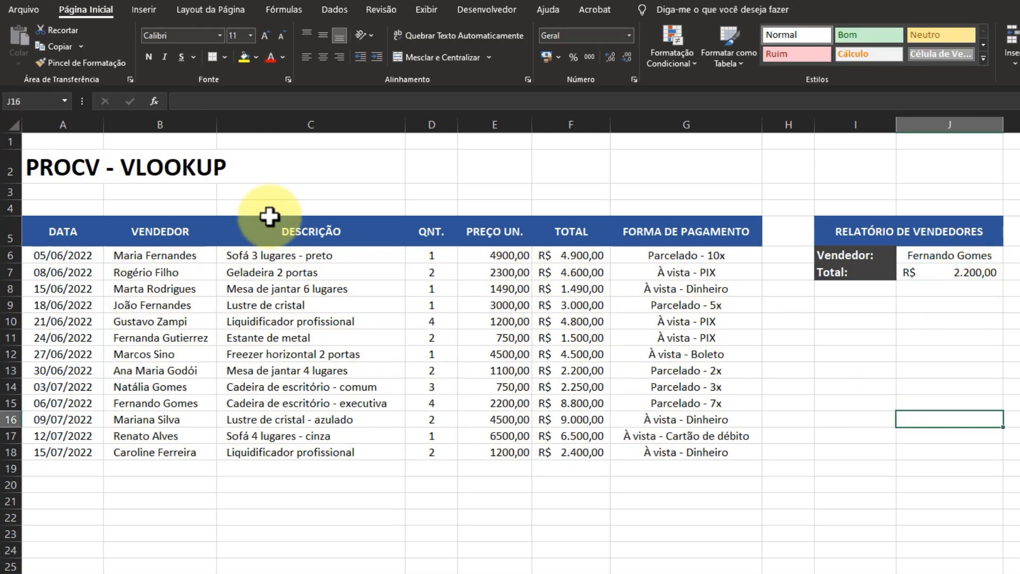
drag(136, 257, 631, 447)
key(ctrl+c)
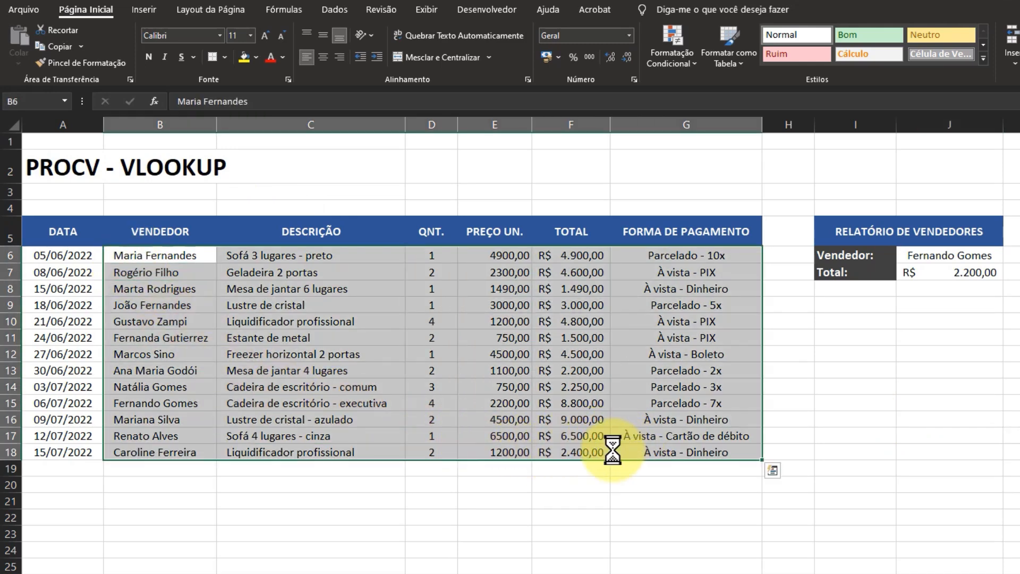
click(173, 469)
key(ctrl+v)
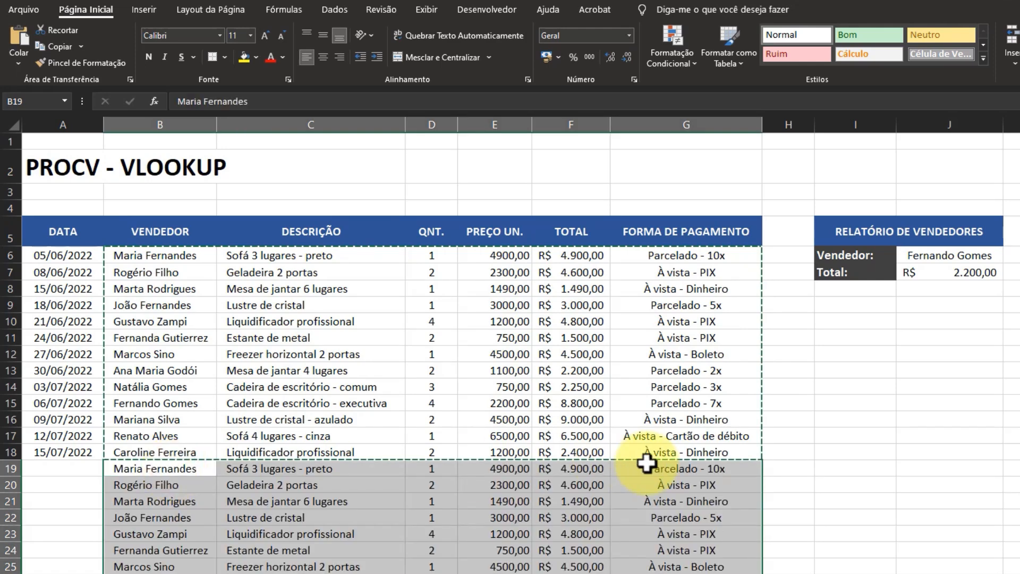
scroll(757, 511, down, 2)
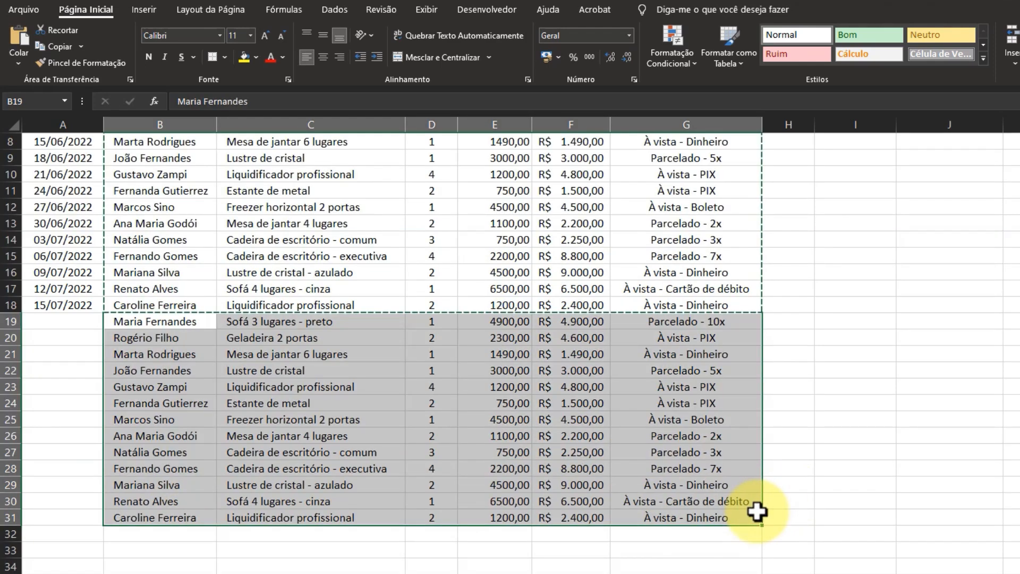
scroll(757, 511, up, 3)
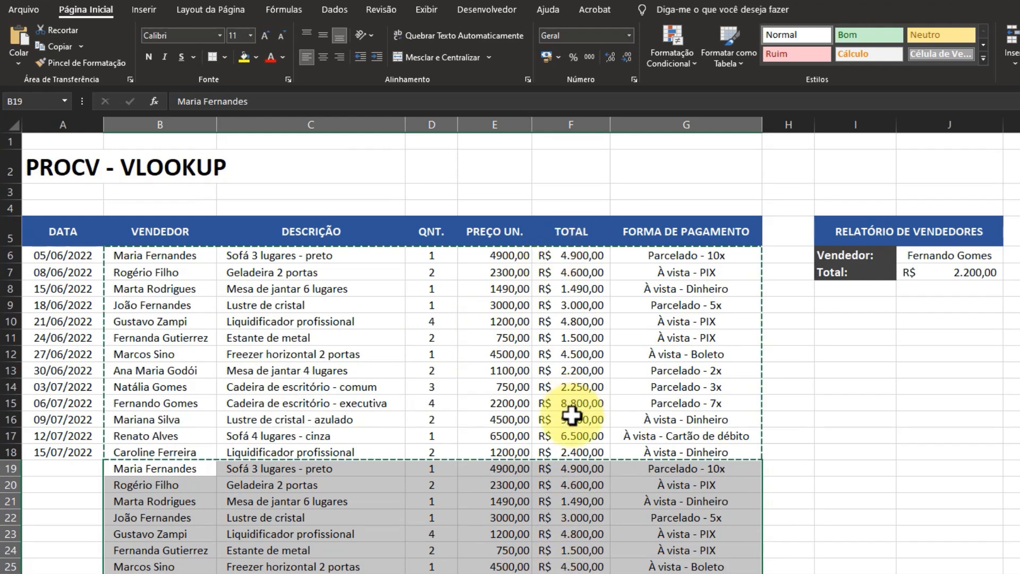
Step: Undo the pasted rows below row 18 and clear the copy marquee around B6:G18
click(858, 292)
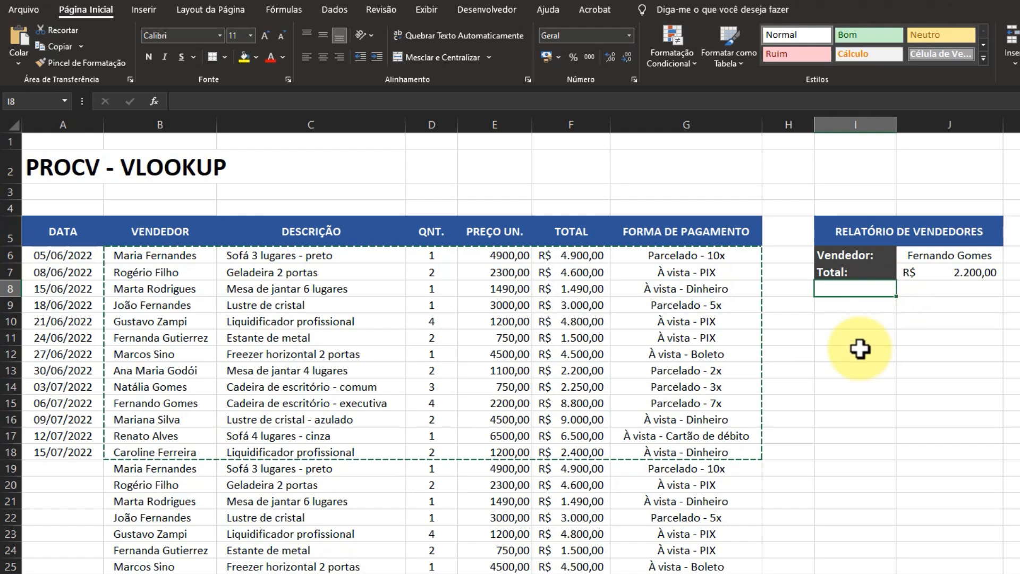
click(843, 402)
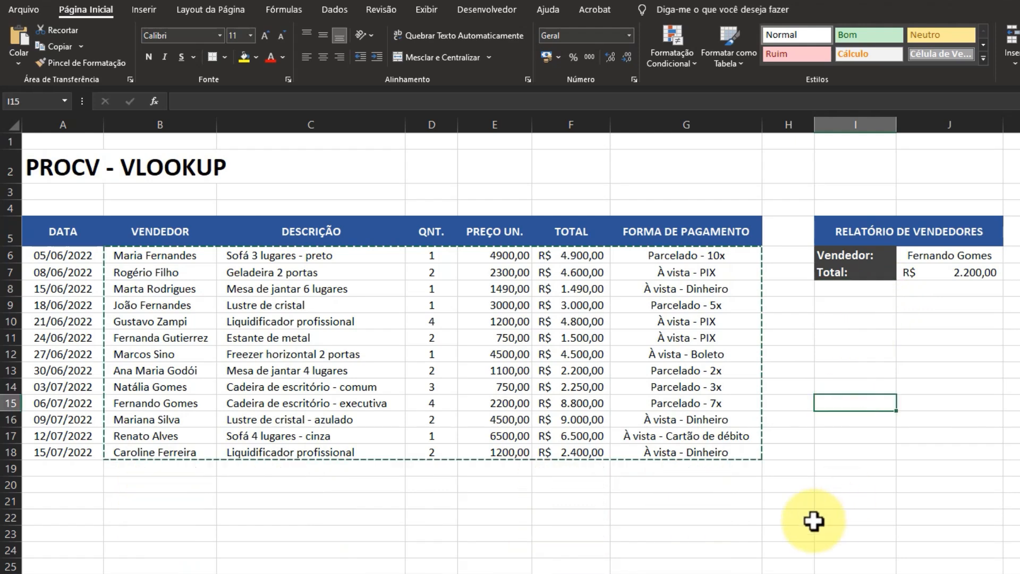
key(Escape)
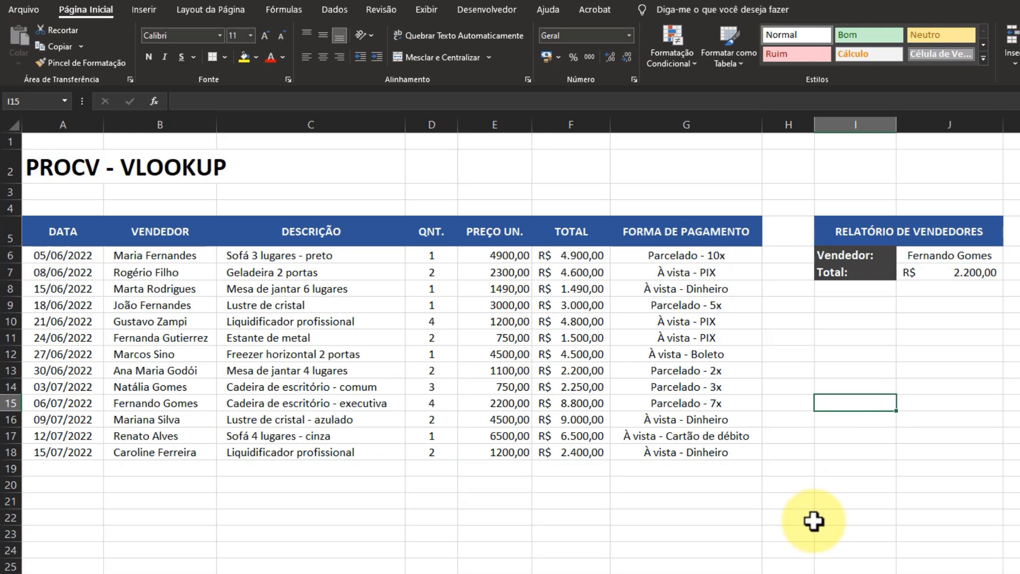